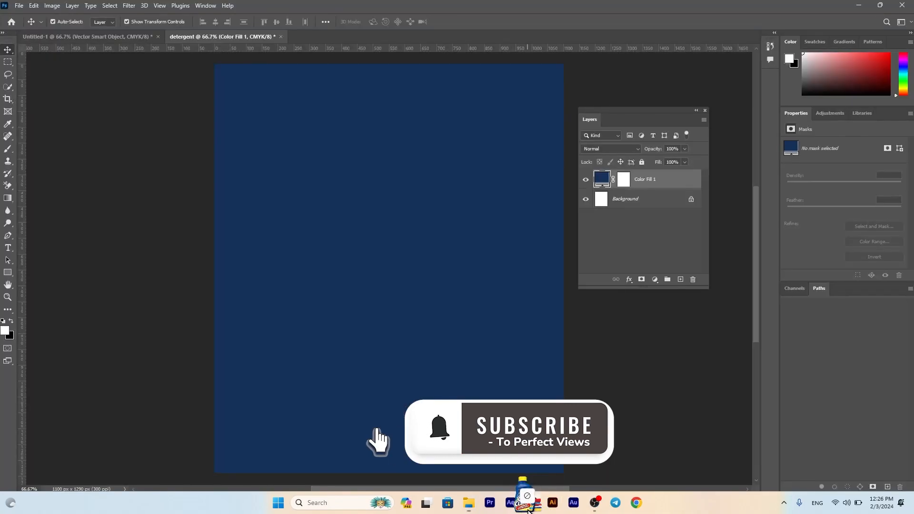
# Place the pngwing.com (25) detergent bottle image near the canvas centre, scaled to about 464 × 586 px
pyautogui.moveTo(553, 62); pyautogui.dragTo(461, 178)
pyautogui.scroll(-1, 428, 214)
pyautogui.moveTo(428, 214); pyautogui.dragTo(463, 203)
pyautogui.press('Return')
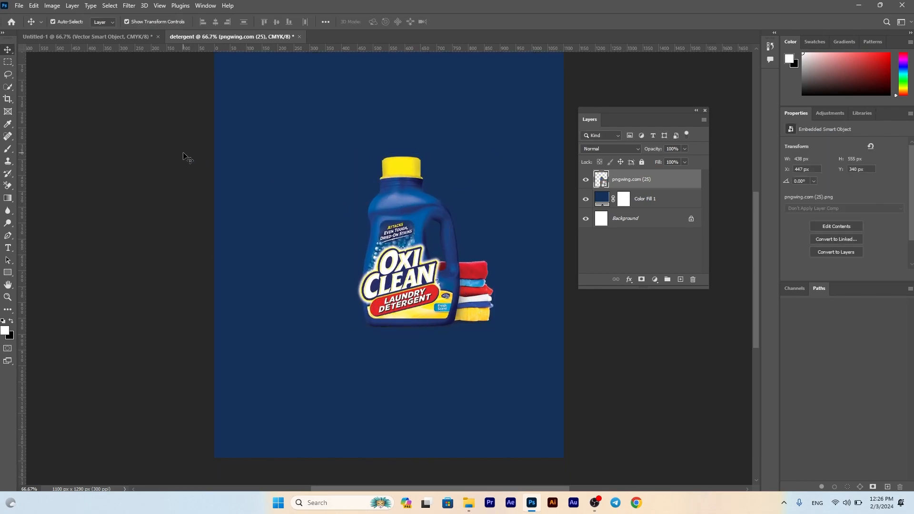
pyautogui.scroll(1, 333, 204)
pyautogui.moveTo(495, 170); pyautogui.dragTo(500, 168)
pyautogui.press('Return')
# Paint a soft white glow with a 900 px brush on a new layer behind the bottle, and set its blending to Color Dodge
pyautogui.click(674, 200)
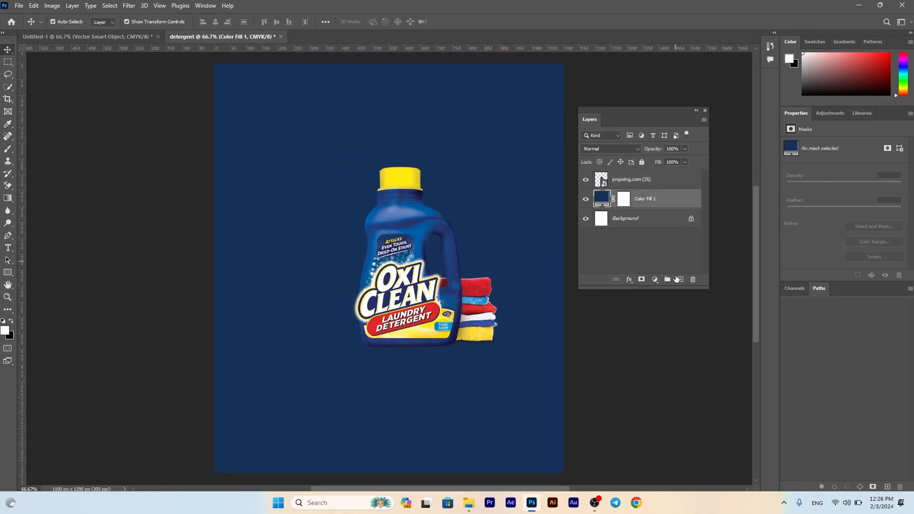
pyautogui.click(680, 280)
pyautogui.press('b')
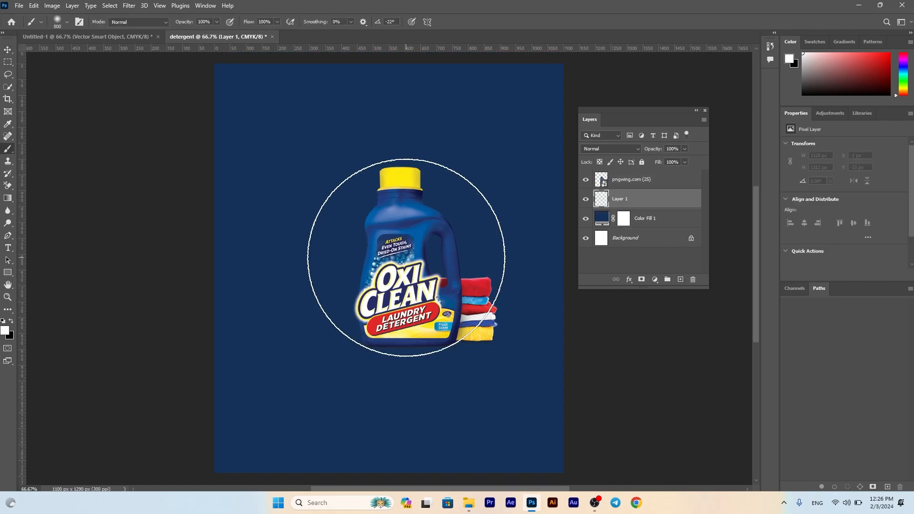
pyautogui.press(']')
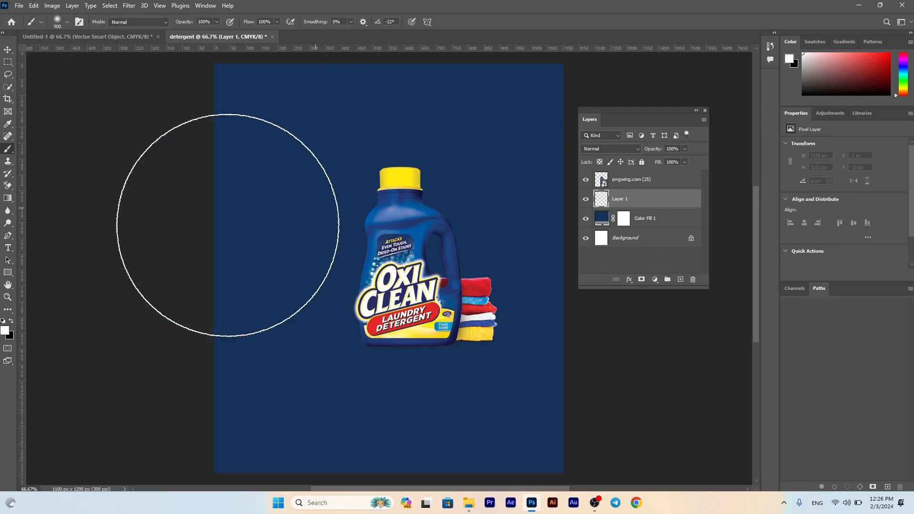
pyautogui.click(419, 268)
pyautogui.click(419, 269)
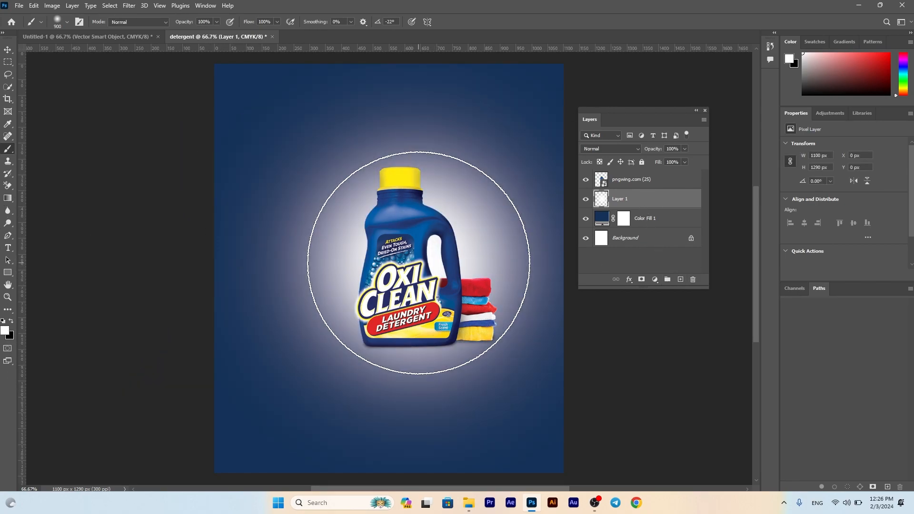
pyautogui.click(419, 268)
pyautogui.click(614, 149)
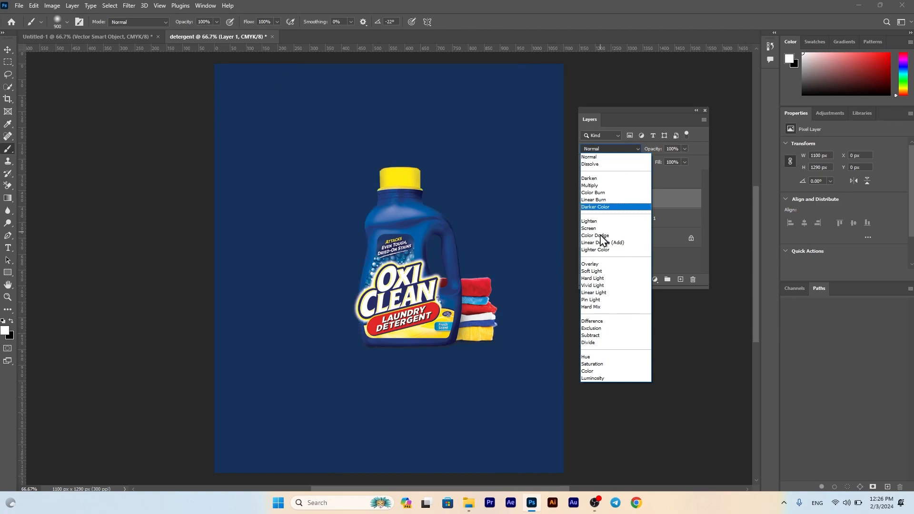
pyautogui.click(595, 235)
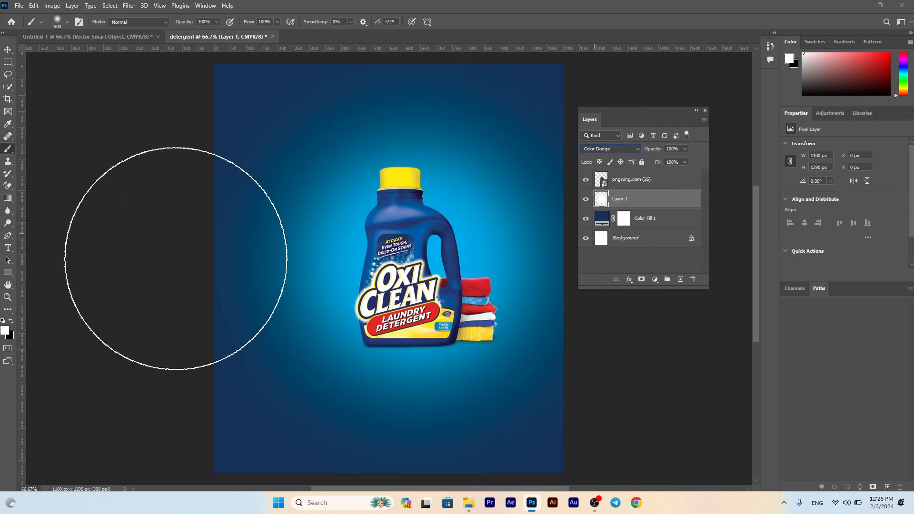
# Paint a soft black shadow with a 400 px brush at the bottle's base on a new layer above the glow layer
pyautogui.click(7, 49)
pyautogui.click(416, 285)
pyautogui.click(629, 199)
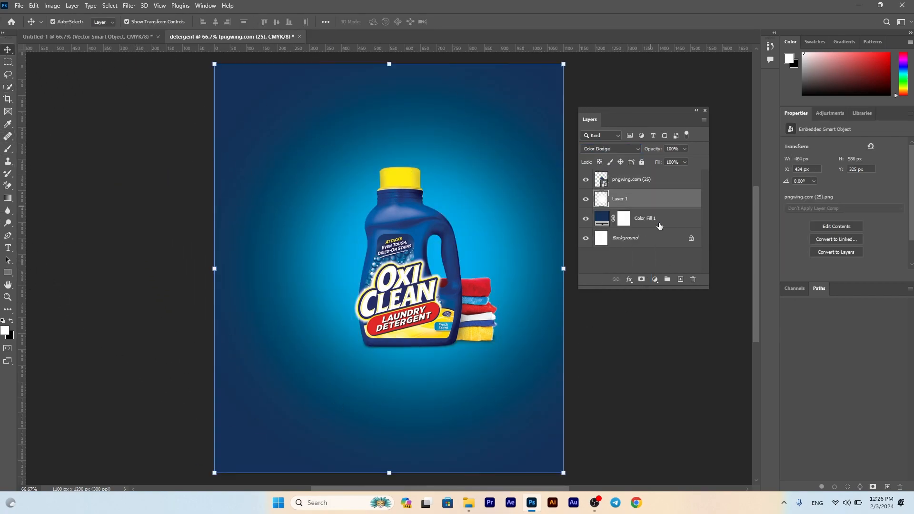
pyautogui.hotkey('ctrl', 'shift', 'alt', 'n')
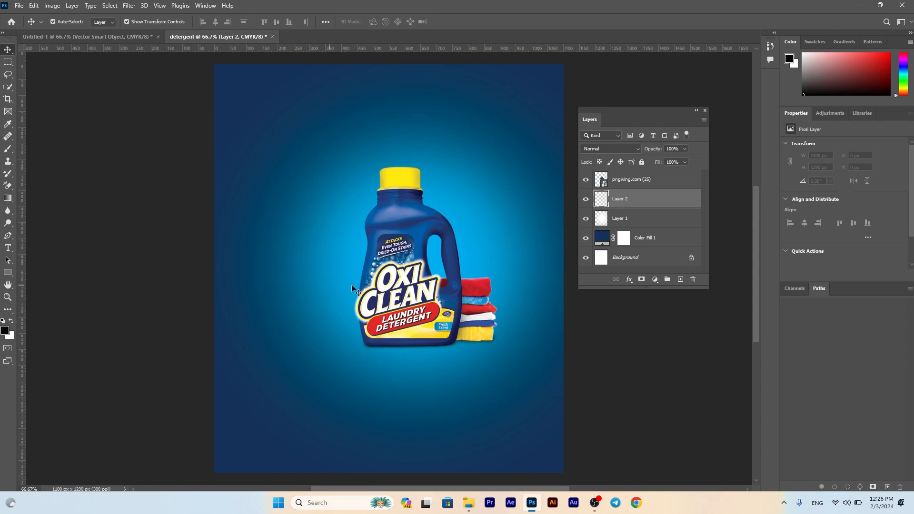
pyautogui.press('b')
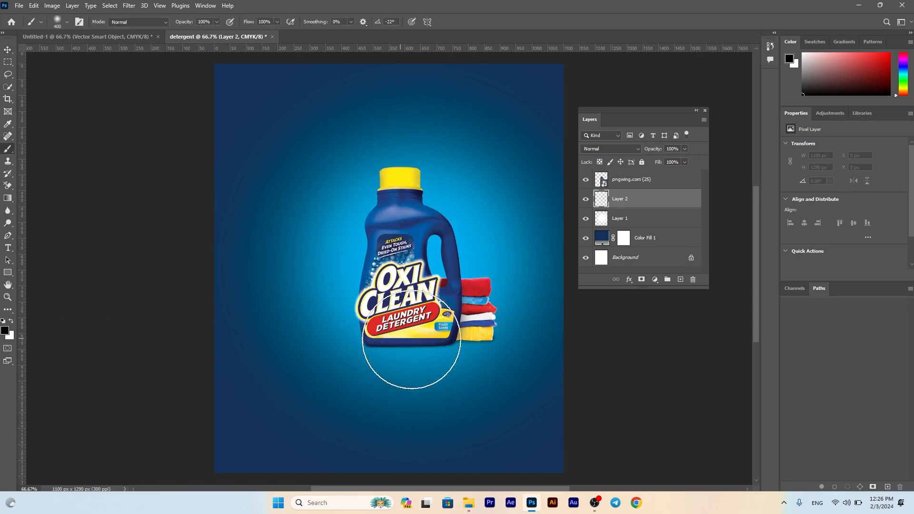
pyautogui.moveTo(392, 353); pyautogui.dragTo(426, 353)
# Flatten the black shadow to about 5.6% of its height and nudge it directly beneath the bottle's base
pyautogui.press('v')
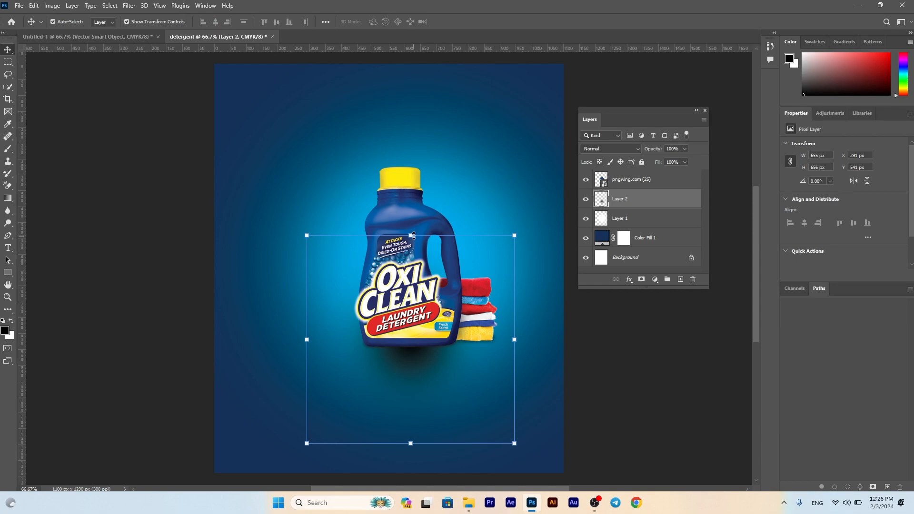
pyautogui.moveTo(414, 236); pyautogui.dragTo(416, 348)
pyautogui.press('Down')
pyautogui.press('Down')
pyautogui.press('Down')
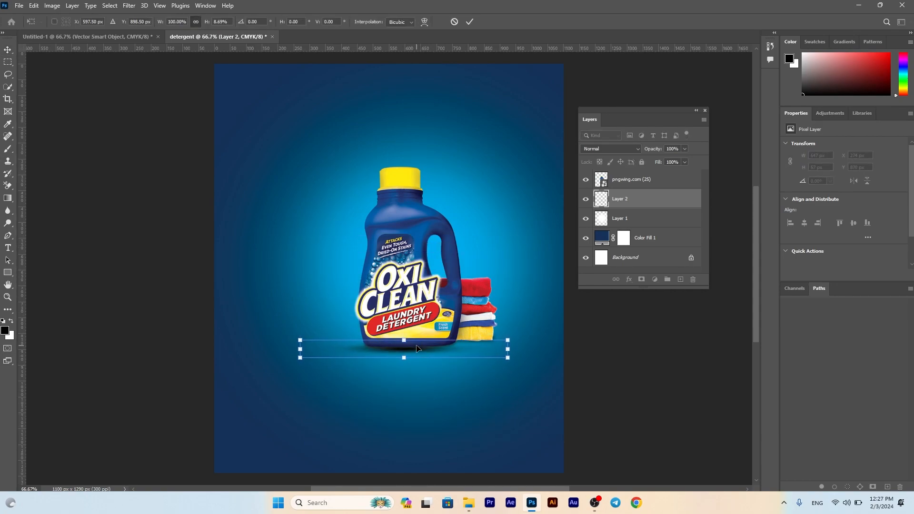
pyautogui.scroll(2, 403, 336)
pyautogui.moveTo(405, 341); pyautogui.dragTo(408, 351)
pyautogui.press('Up')
pyautogui.press('Up')
pyautogui.press('Up')
pyautogui.press('Up')
pyautogui.press('Up')
pyautogui.press('Up')
pyautogui.press('Up')
pyautogui.press('Up')
pyautogui.press('Up')
pyautogui.press('Up')
pyautogui.press('Up')
pyautogui.press('Up')
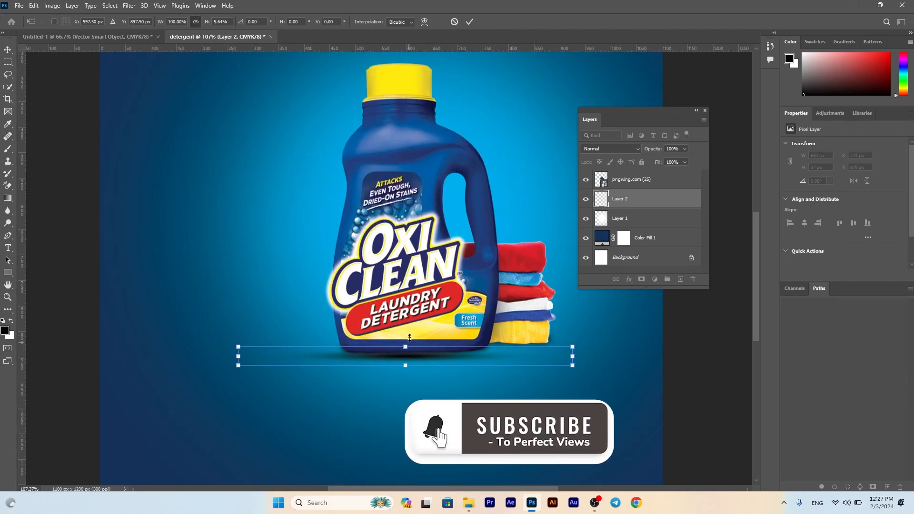
pyautogui.click(469, 21)
pyautogui.click(309, 305)
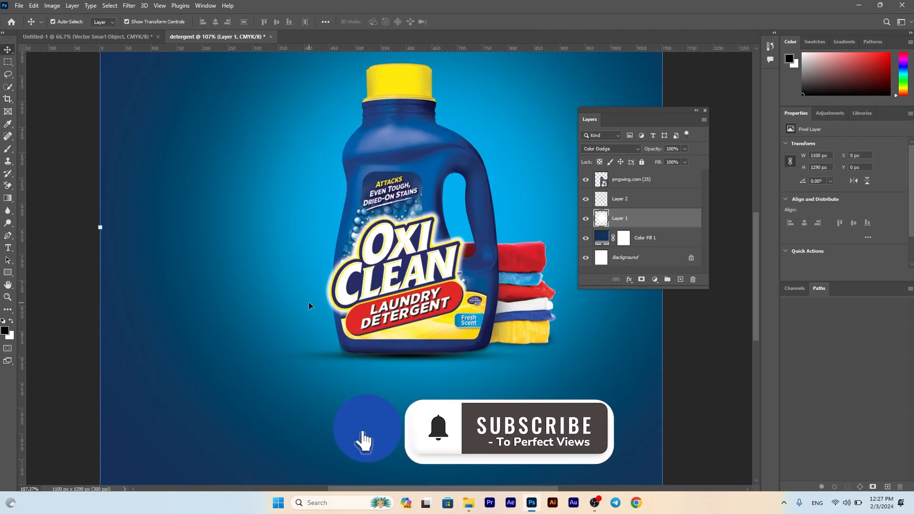
pyautogui.scroll(-1, 308, 305)
pyautogui.scroll(-3, 309, 303)
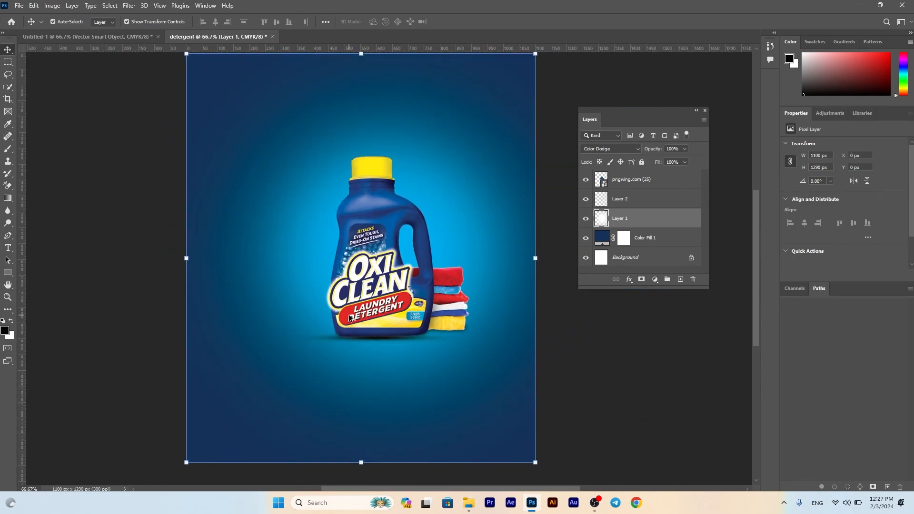
pyautogui.scroll(1, 349, 315)
pyautogui.moveTo(477, 509)
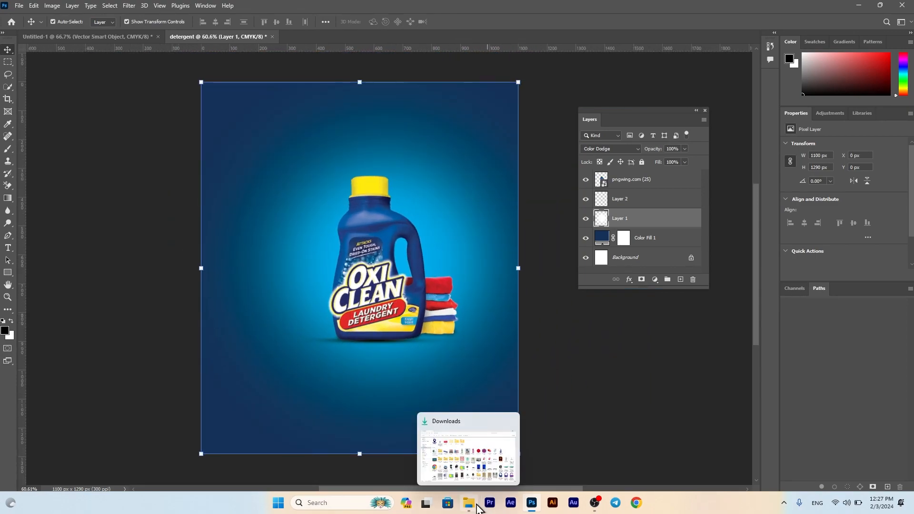
pyautogui.click(114, 135)
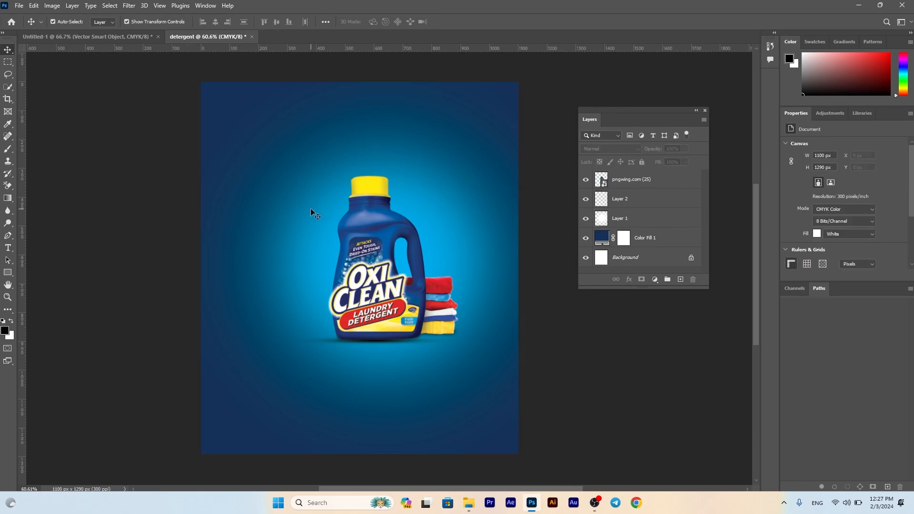
# Copy the large and small soap bubbles from the Untitled-1 document into the detergent document, to the upper right of the bottle
pyautogui.click(127, 38)
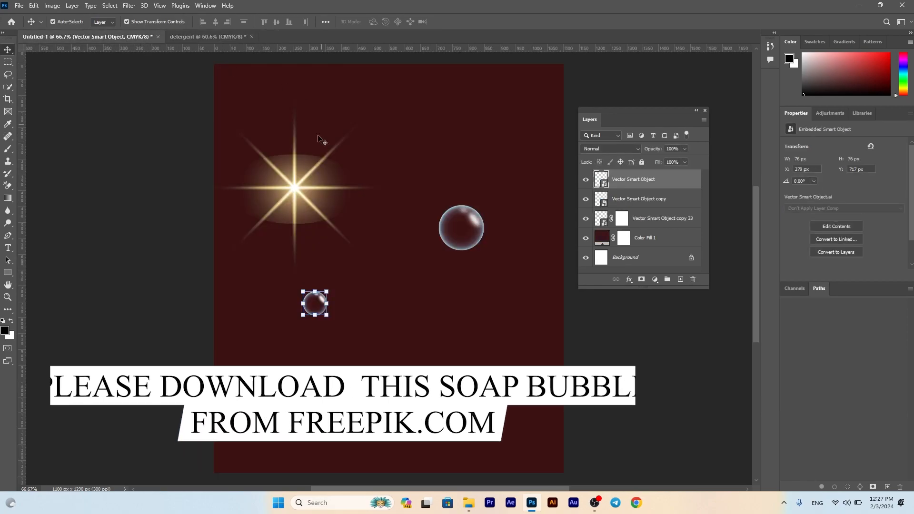
pyautogui.moveTo(477, 226); pyautogui.dragTo(441, 166)
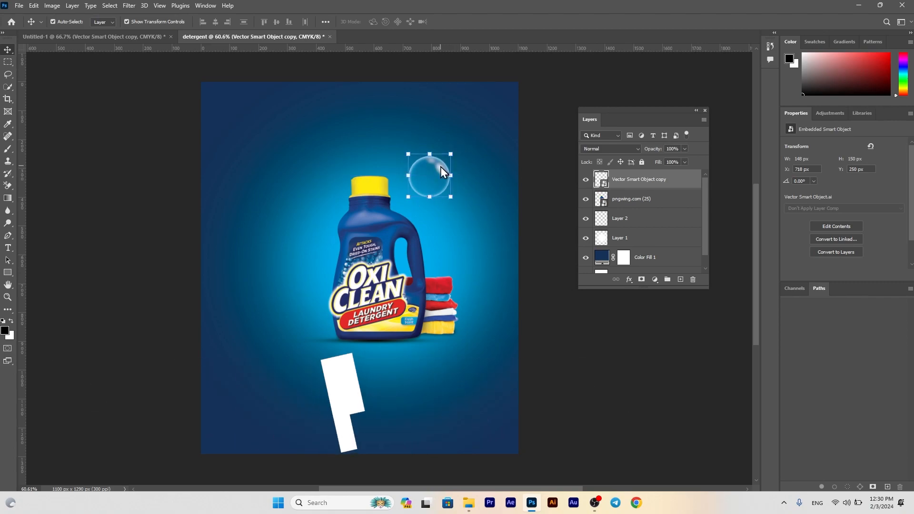
pyautogui.click(104, 37)
pyautogui.moveTo(316, 267); pyautogui.dragTo(457, 215)
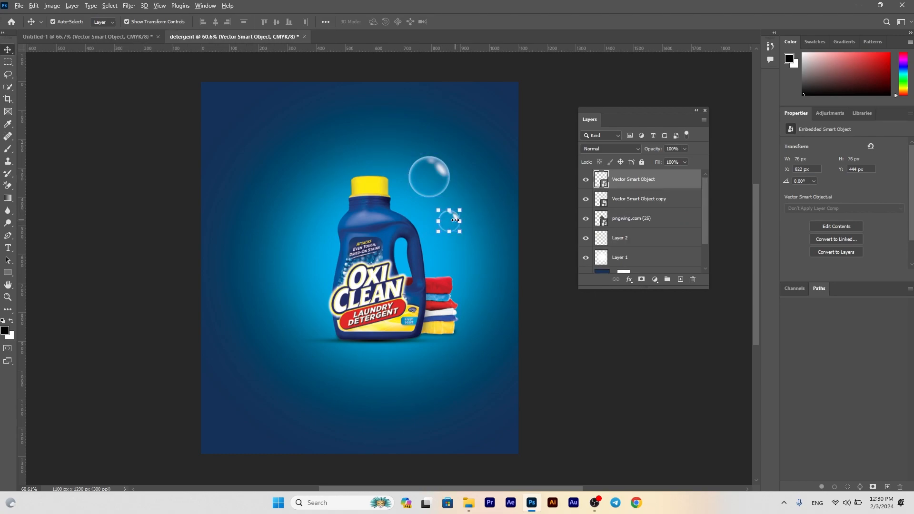
# Duplicate the small bubble to its lower right, shrink the copy to about 35 px wide, and set 56% opacity and 70% fill
pyautogui.scroll(3, 455, 220)
pyautogui.keyDown('alt'); pyautogui.moveTo(456, 216); pyautogui.dragTo(499, 232); pyautogui.keyUp('alt')
pyautogui.press('Return')
pyautogui.click(476, 242)
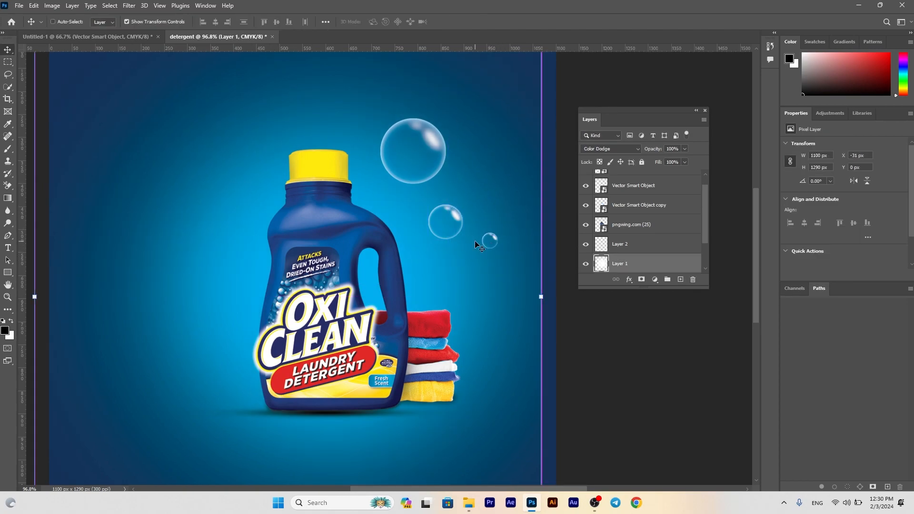
pyautogui.click(493, 238)
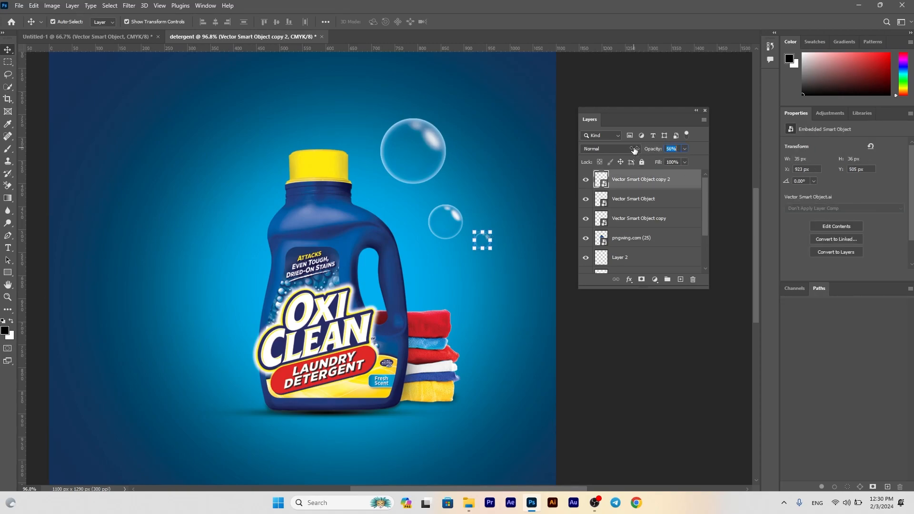
pyautogui.click(602, 327)
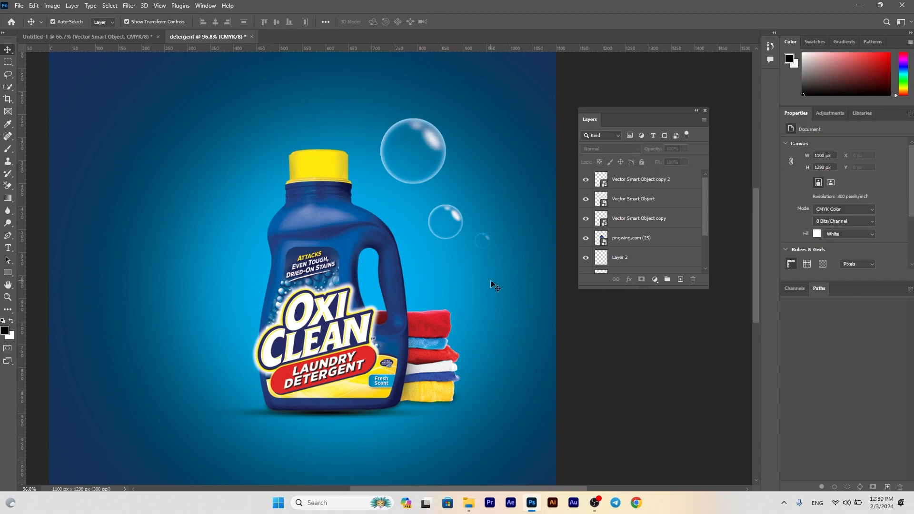
# Duplicate the faint 35 px bubble three times, scattering the copies down the area above and beside the towels
pyautogui.click(486, 237)
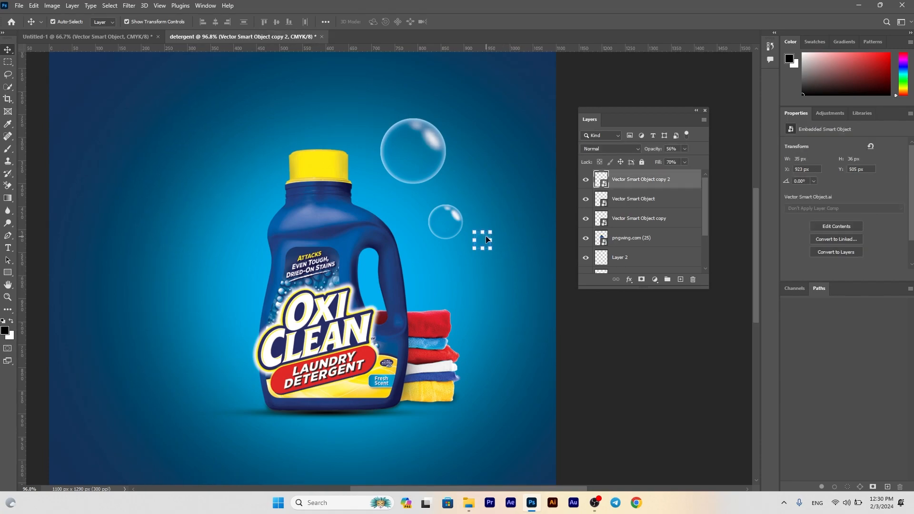
pyautogui.scroll(1, 486, 238)
pyautogui.moveTo(486, 242); pyautogui.dragTo(504, 316)
pyautogui.moveTo(504, 315); pyautogui.dragTo(491, 366)
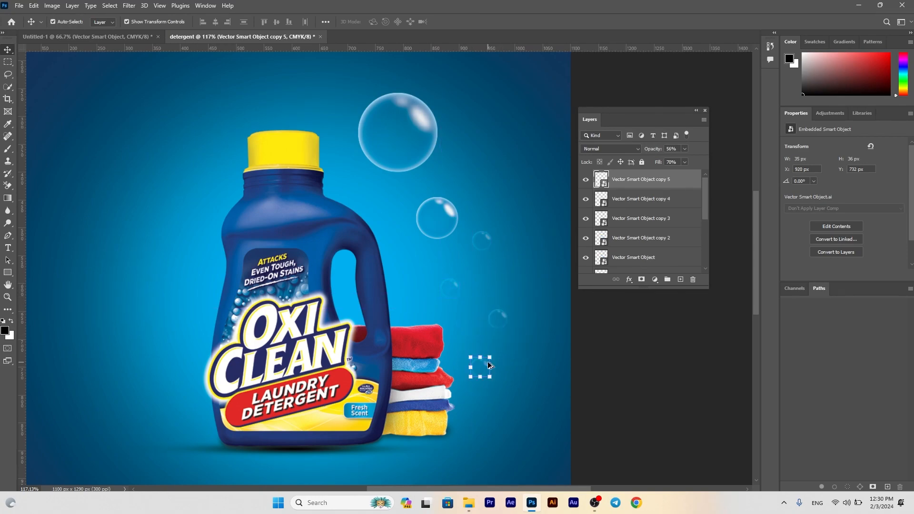
# Place a shrunken copy of the 76 px bubble to the right of the towels and add copies of the faint bubble below it
pyautogui.moveTo(456, 212); pyautogui.dragTo(544, 353)
pyautogui.hotkey('ctrl', 't')
pyautogui.moveTo(574, 317); pyautogui.dragTo(552, 336)
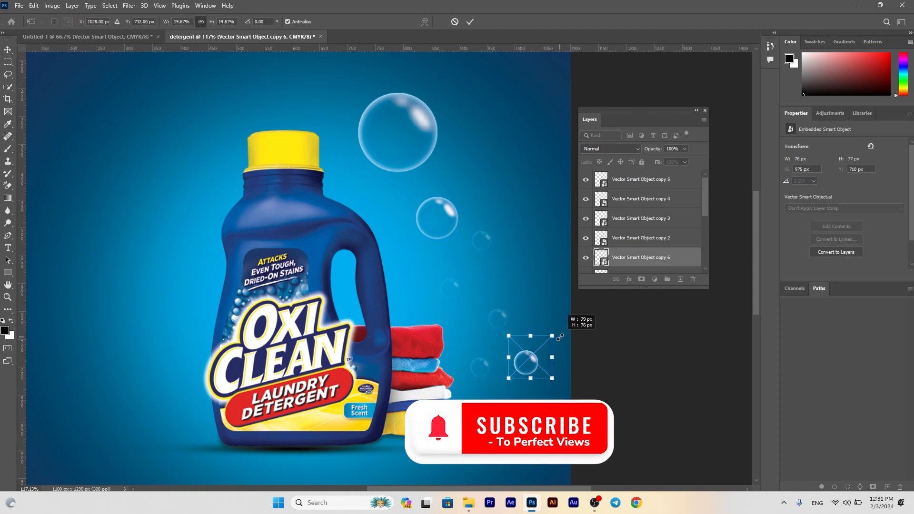
pyautogui.press('Return')
pyautogui.click(490, 365)
pyautogui.moveTo(490, 365); pyautogui.dragTo(510, 397)
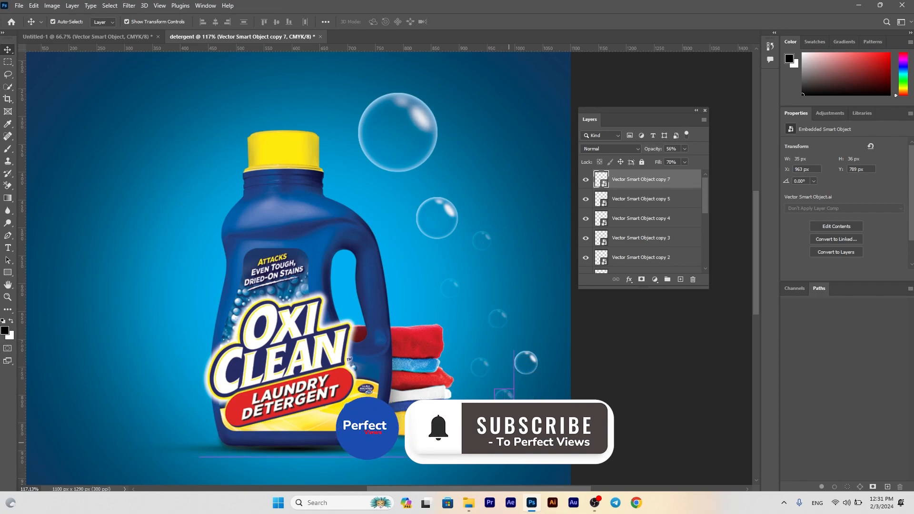
# Duplicate the 76 px bubble along the bottle's left side and shrink the lowest copy to about 25 px
pyautogui.scroll(-3, 510, 397)
pyautogui.click(450, 119)
pyautogui.moveTo(450, 120); pyautogui.dragTo(155, 394)
pyautogui.hotkey('ctrl', 't')
pyautogui.moveTo(159, 375); pyautogui.dragTo(154, 380)
pyautogui.moveTo(186, 355); pyautogui.dragTo(160, 385)
pyautogui.press('Return')
pyautogui.click(160, 405)
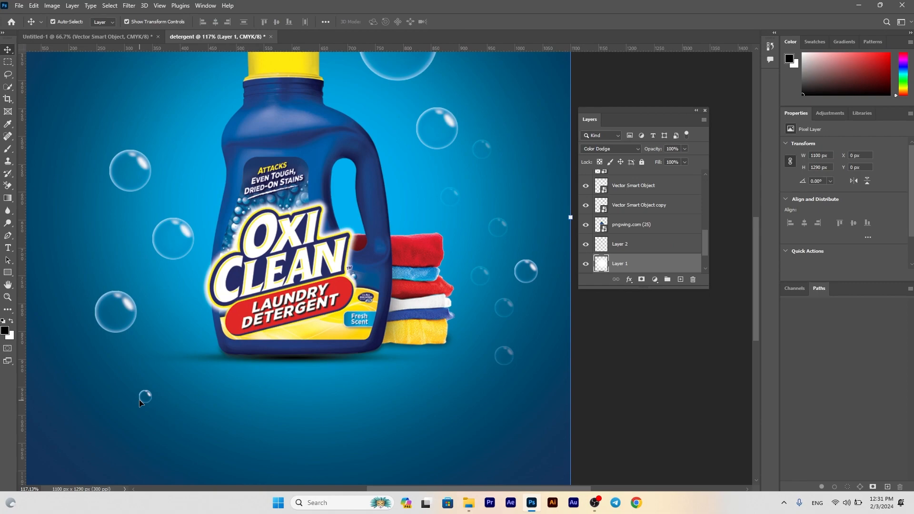
# Duplicate the tiny 25 px bubble three times to the left of the bottle's cap and neck
pyautogui.scroll(-2, 139, 399)
pyautogui.scroll(-1, 143, 398)
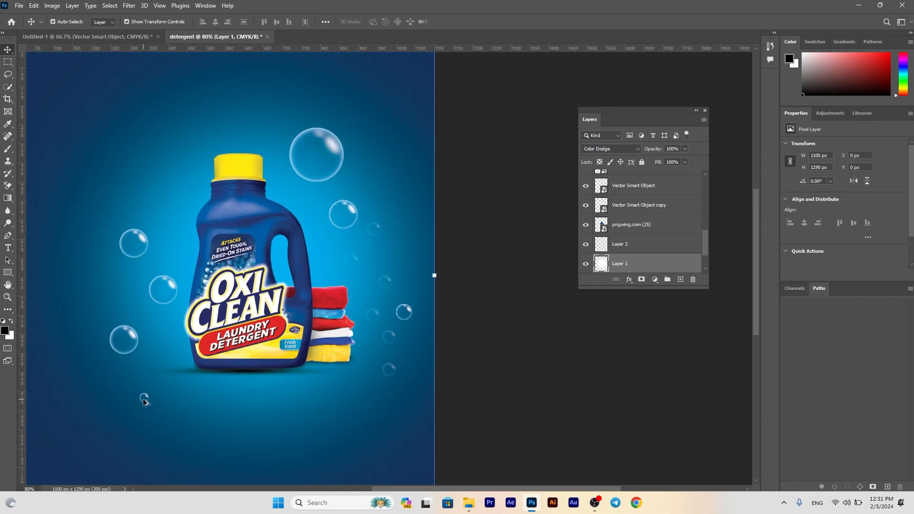
pyautogui.scroll(3, 144, 399)
pyautogui.scroll(1, 145, 399)
pyautogui.moveTo(150, 472); pyautogui.dragTo(127, 139)
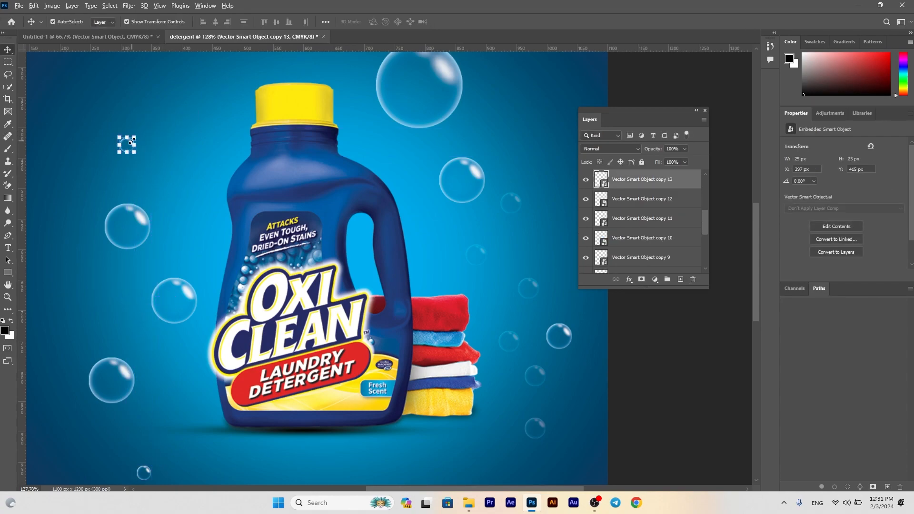
pyautogui.scroll(2, 132, 142)
pyautogui.moveTo(128, 143); pyautogui.dragTo(200, 153)
pyautogui.hotkey('ctrl', 'z')
pyautogui.scroll(-5, 199, 153)
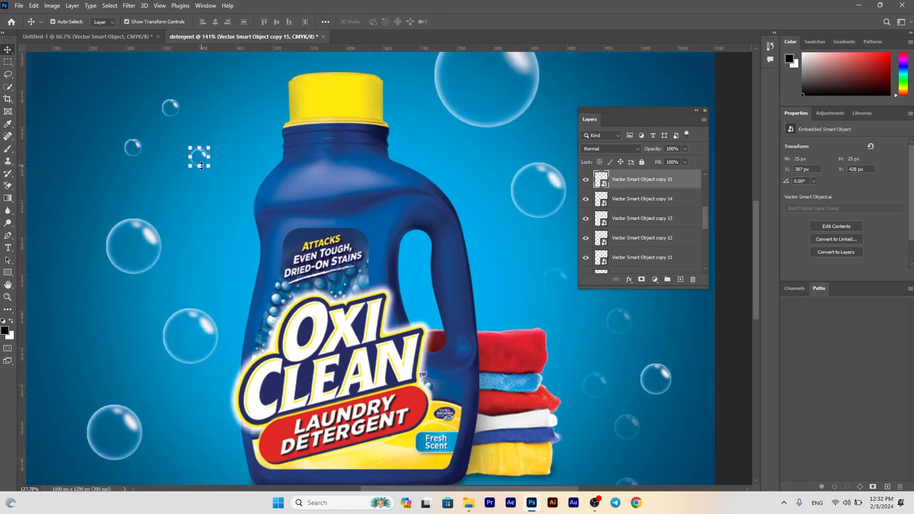
pyautogui.click(414, 241)
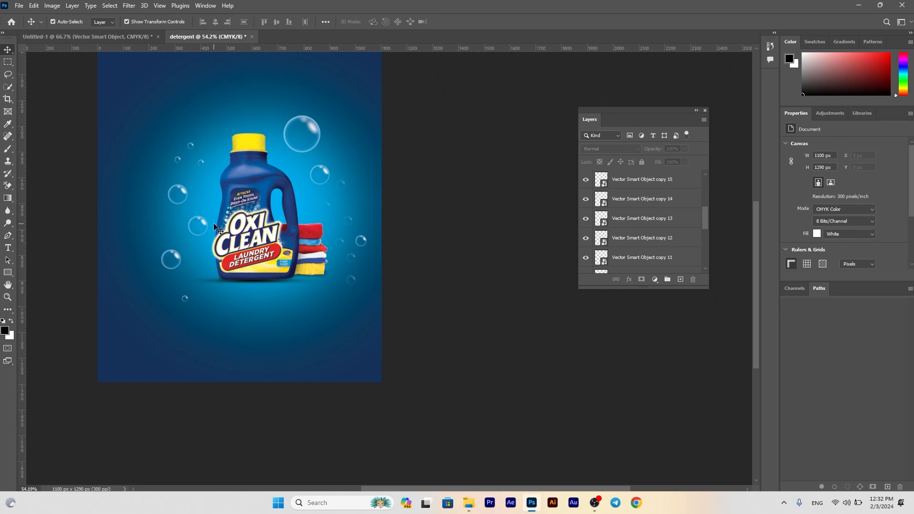
# Add a 43 px wide bubble copy left of the bottle's label, with 84% opacity and 79% fill
pyautogui.click(356, 280)
pyautogui.scroll(3, 170, 255)
pyautogui.moveTo(181, 254); pyautogui.dragTo(256, 215)
pyautogui.press('Return')
pyautogui.moveTo(651, 151)
pyautogui.mouseDown()
pyautogui.moveTo(644, 152)
pyautogui.moveTo(648, 161)
pyautogui.mouseUp()
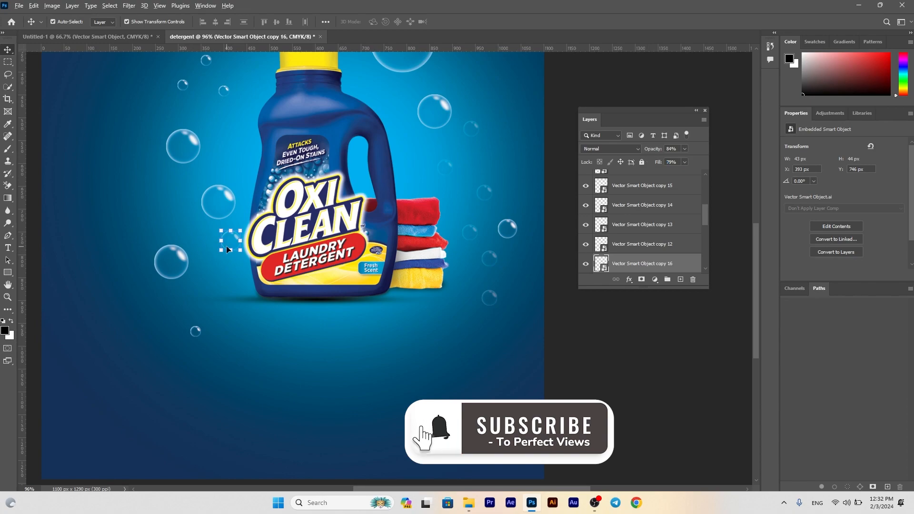
# Scatter four more copies of the faint 43 px bubble among the bubbles on the bottle's left side
pyautogui.scroll(4, 227, 248)
pyautogui.moveTo(240, 236); pyautogui.dragTo(241, 104)
pyautogui.scroll(-8, 224, 227)
pyautogui.click(473, 293)
pyautogui.scroll(1, 317, 297)
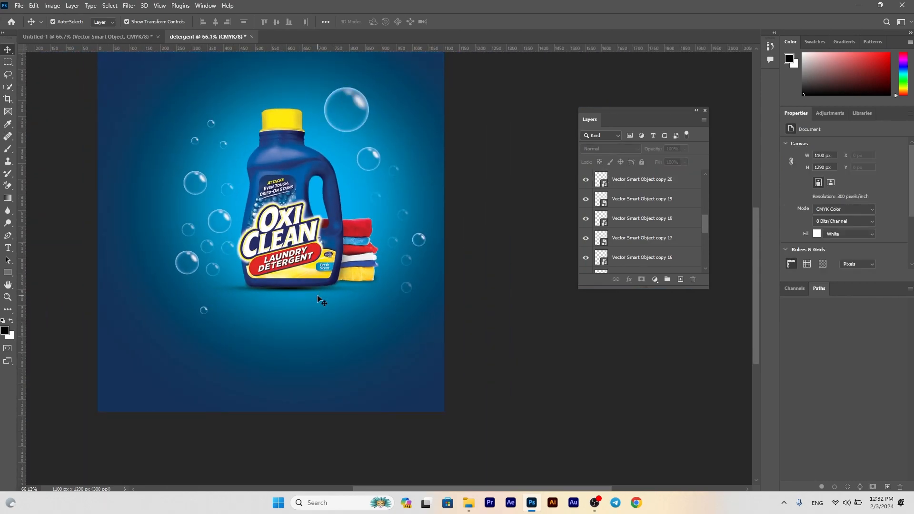
pyautogui.scroll(1, 326, 300)
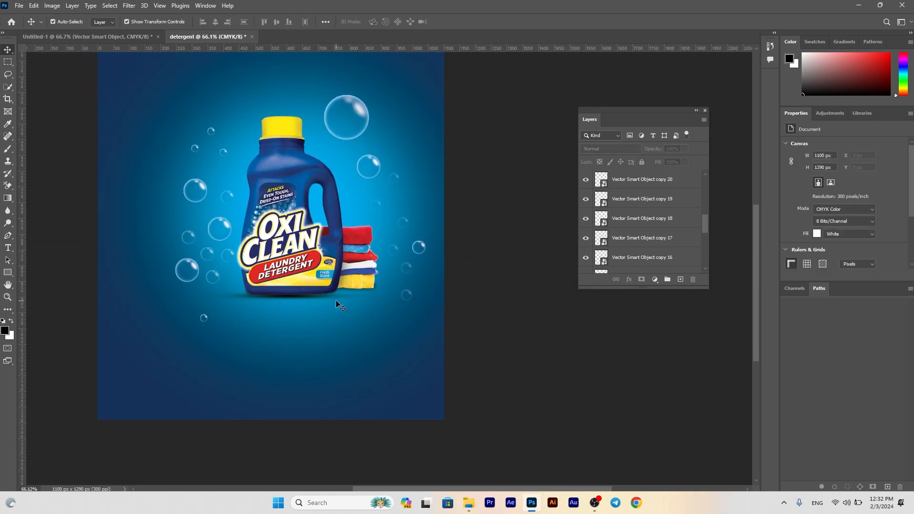
# Lower the opacity of three faint 43 px bubbles left of the bottle's label, the middle one to 75%
pyautogui.click(208, 254)
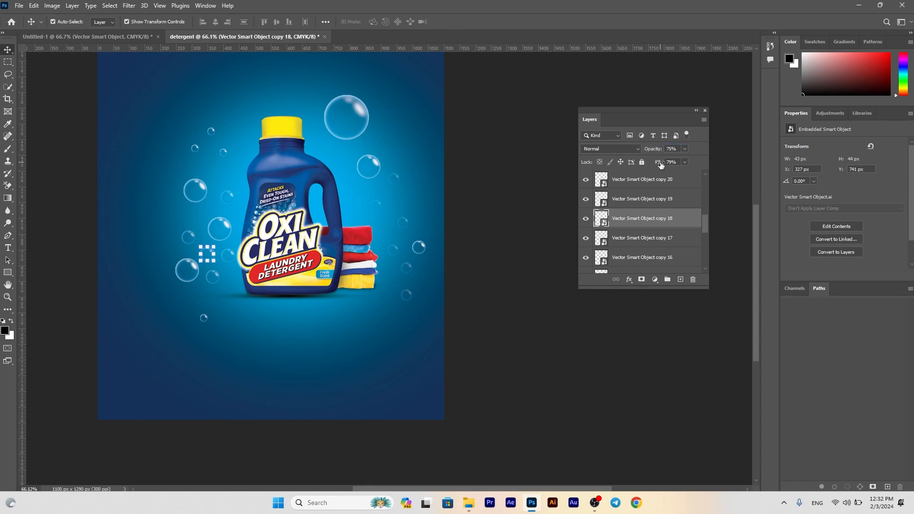
pyautogui.click(191, 237)
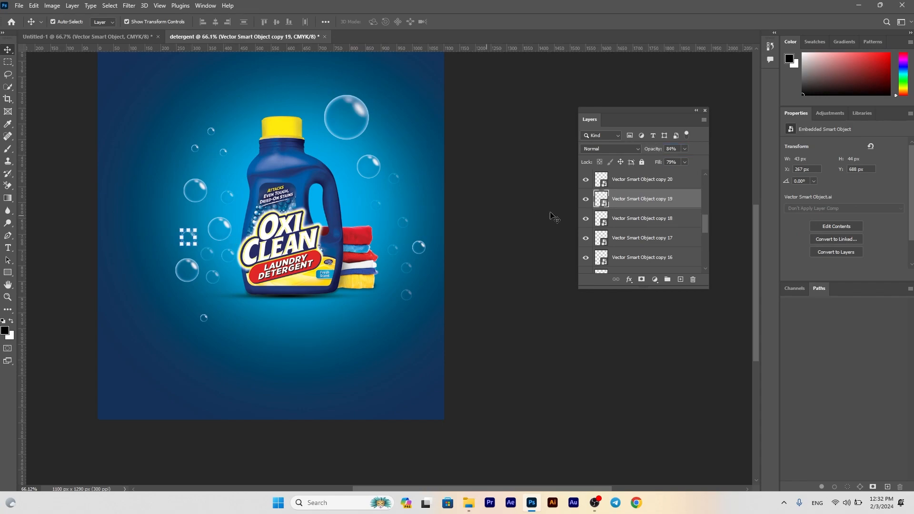
pyautogui.click(214, 276)
pyautogui.click(501, 191)
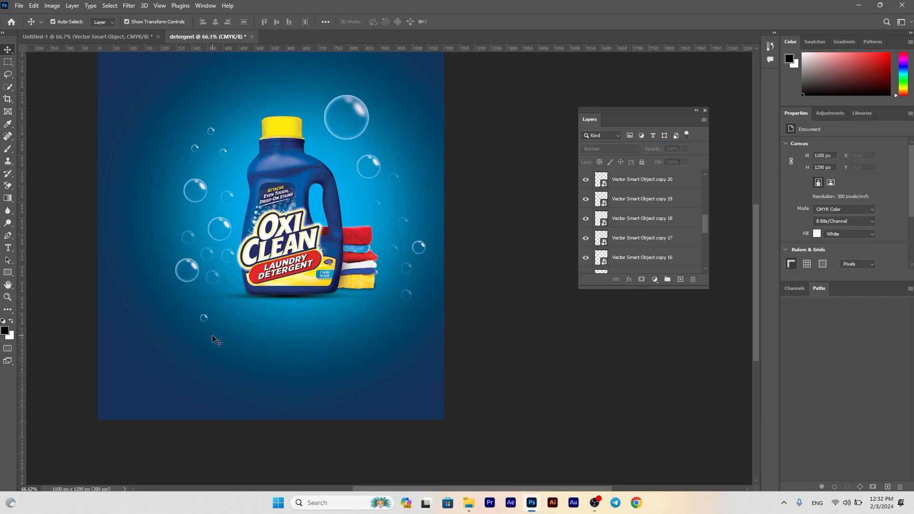
# Duplicate the 76 px bubble right of the bottle's neck to an empty spot below the towel stack
pyautogui.click(373, 158)
pyautogui.moveTo(374, 164); pyautogui.dragTo(370, 332)
pyautogui.click(465, 438)
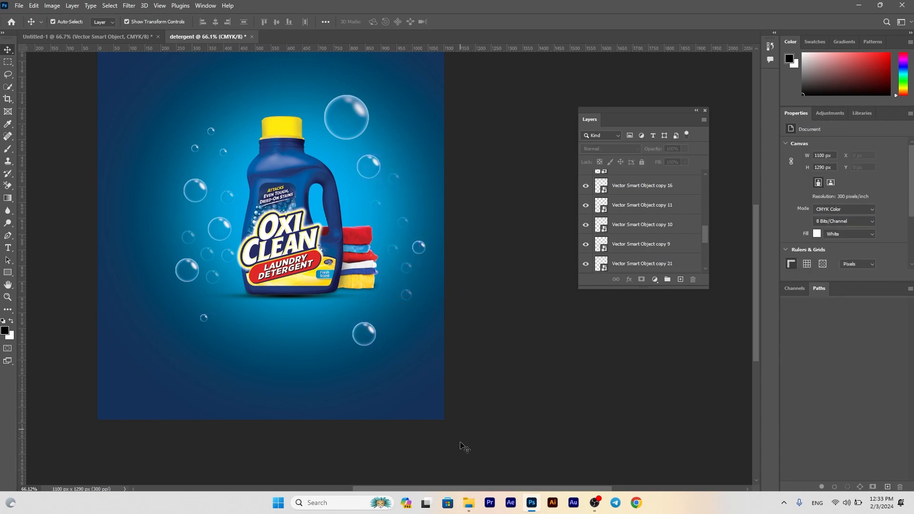
# Place the purple flower image pngwing.com (22) on the poster and shrink it in the upper-right corner
pyautogui.click(468, 504)
pyautogui.moveTo(606, 193); pyautogui.dragTo(267, 261)
pyautogui.moveTo(445, 66); pyautogui.dragTo(393, 100)
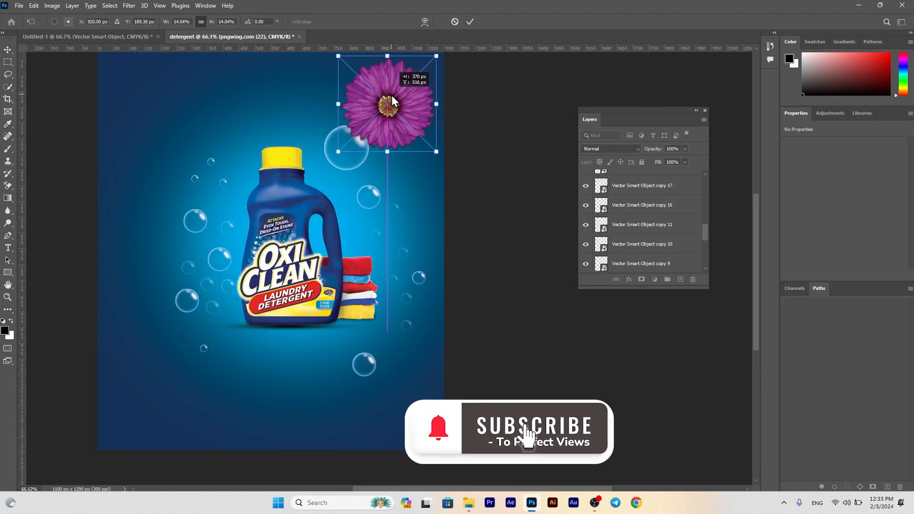
pyautogui.moveTo(436, 56); pyautogui.dragTo(420, 72)
pyautogui.scroll(1, 369, 90)
pyautogui.scroll(1, 369, 91)
# Duplicate the flower to the left corners and above the cap, with a smaller 120 px copy at the bottle's right shoulder
pyautogui.moveTo(400, 128); pyautogui.dragTo(358, 189)
pyautogui.press('Return')
pyautogui.scroll(-2, 411, 101)
pyautogui.moveTo(332, 207); pyautogui.dragTo(331, 201)
pyautogui.press('Return')
# Reposition the bubbles right of the bottle's cap and handle, placing the 76 px one at X 884, Y 352
pyautogui.moveTo(376, 163); pyautogui.dragTo(380, 145)
pyautogui.moveTo(383, 208); pyautogui.dragTo(399, 184)
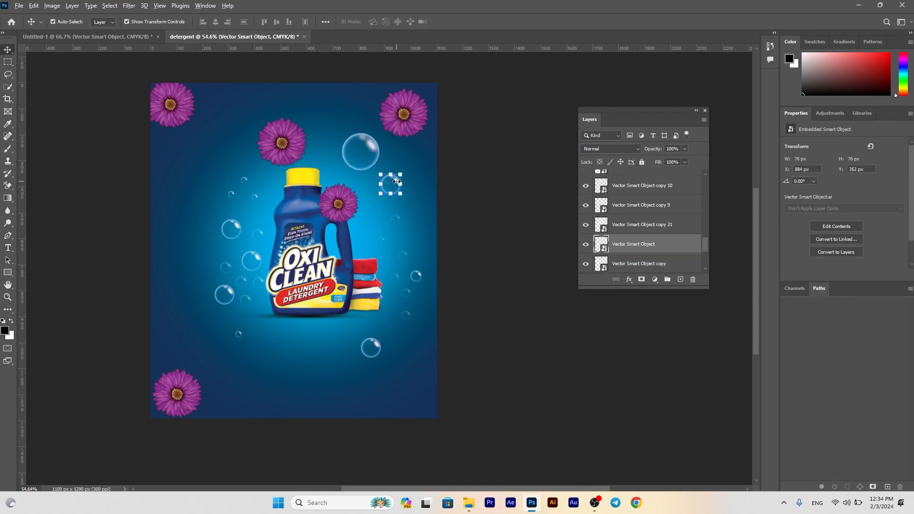
pyautogui.moveTo(372, 231); pyautogui.dragTo(372, 231)
# Duplicate the 120 px flower above the towels, stack it behind the bottle and shrink it to about 72 px
pyautogui.moveTo(344, 201); pyautogui.dragTo(358, 248)
pyautogui.press('Return')
pyautogui.moveTo(646, 177)
pyautogui.mouseDown()
pyautogui.moveTo(644, 288)
pyautogui.moveTo(644, 195)
pyautogui.mouseUp()
pyautogui.moveTo(364, 249); pyautogui.dragTo(360, 253)
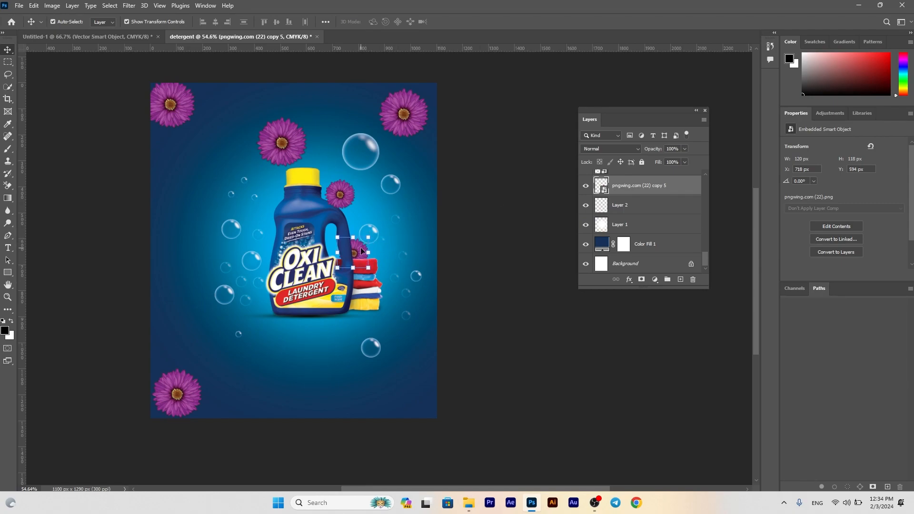
pyautogui.scroll(4, 362, 251)
pyautogui.hotkey('ctrl', 't')
pyautogui.moveTo(347, 250); pyautogui.dragTo(358, 240)
pyautogui.press('Return')
# Duplicate the 72 px flower to a spot below the bottle's left side
pyautogui.click(539, 333)
pyautogui.scroll(-4, 241, 374)
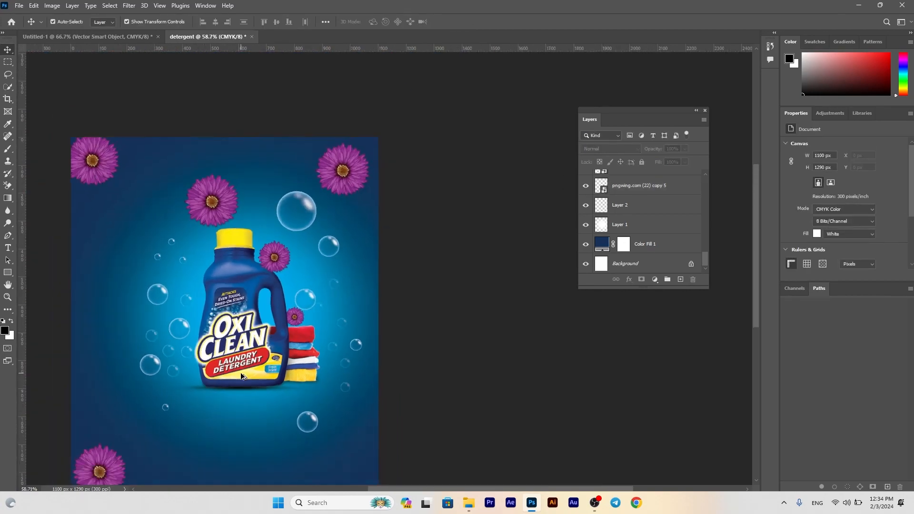
pyautogui.scroll(-2, 216, 368)
pyautogui.moveTo(302, 278); pyautogui.dragTo(203, 383)
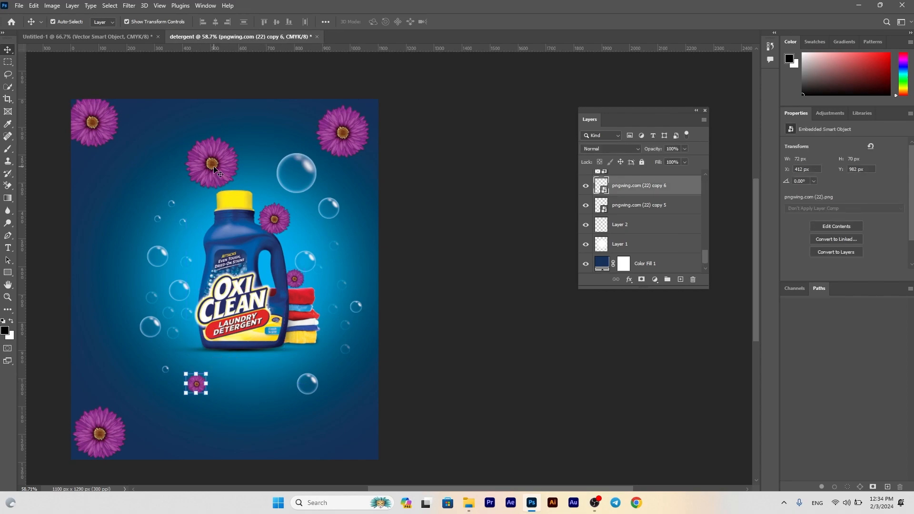
# Duplicate the shoulder flower to the bottle's left shoulder, stack it behind the bottle and shrink it to 3.67% scale
pyautogui.click(270, 214)
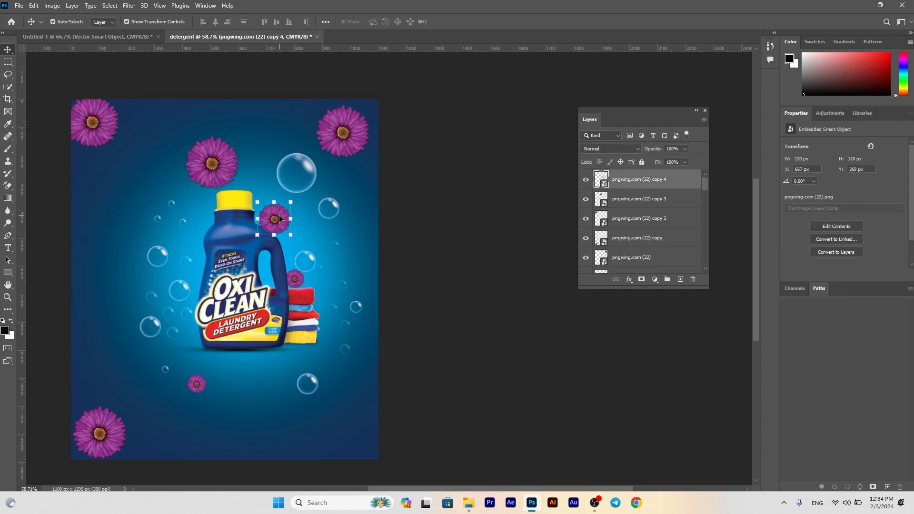
pyautogui.moveTo(277, 222); pyautogui.dragTo(200, 226)
pyautogui.moveTo(643, 186); pyautogui.dragTo(633, 216)
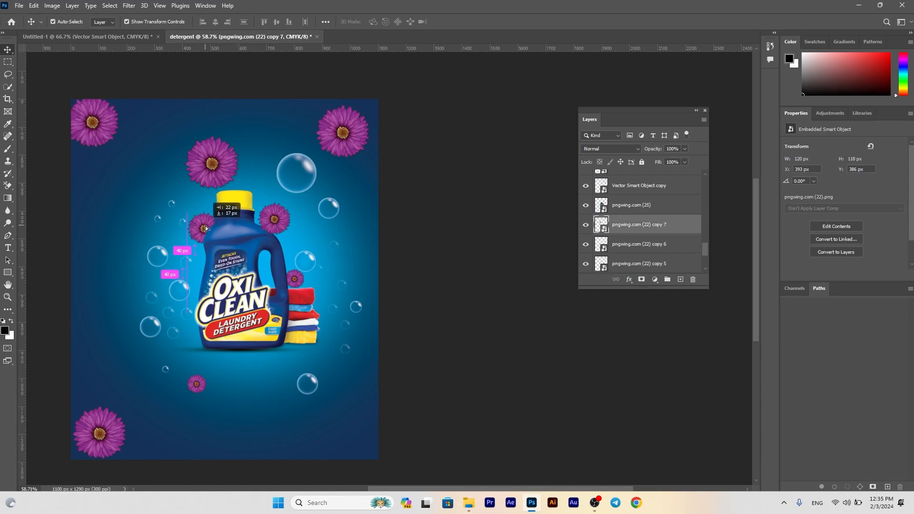
pyautogui.moveTo(205, 225); pyautogui.dragTo(205, 226)
pyautogui.hotkey('ctrl', 't')
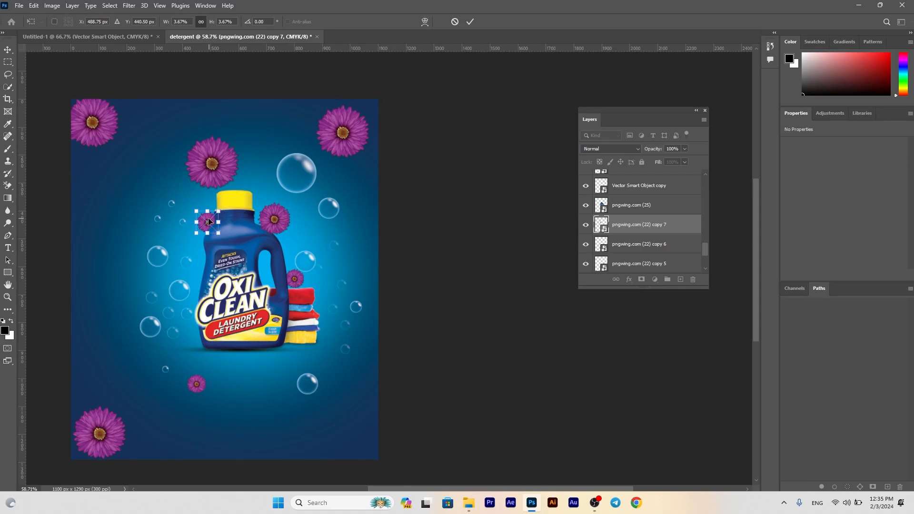
pyautogui.press('Return')
# Duplicate the left shoulder flower beside the label, enlarged to about 135 px and stacked behind the bottle
pyautogui.moveTo(210, 221); pyautogui.dragTo(182, 321)
pyautogui.hotkey('ctrl', 't')
pyautogui.press('Return')
pyautogui.moveTo(685, 220)
pyautogui.mouseDown()
pyautogui.moveTo(693, 210)
pyautogui.moveTo(686, 213)
pyautogui.mouseUp()
pyautogui.click(567, 238)
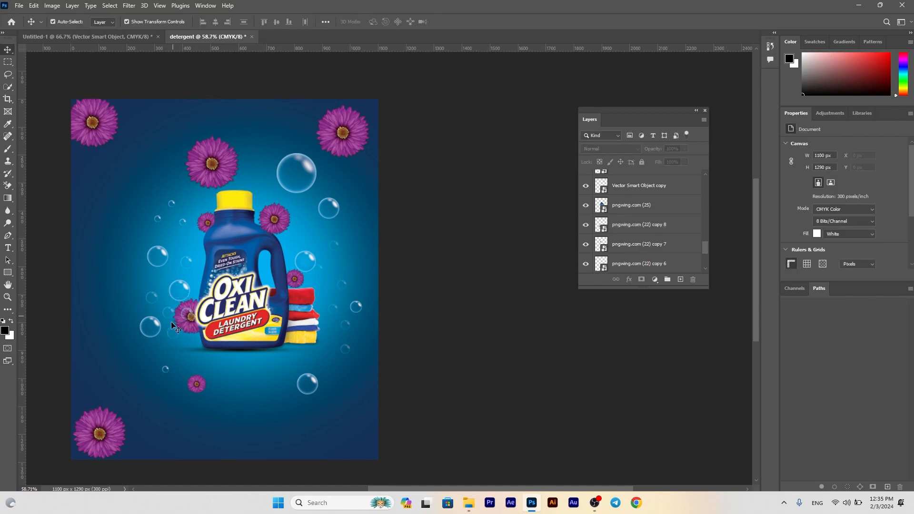
# Move the faint 43 px bubble off the flower beside the label to the bubbles farther left
pyautogui.click(193, 317)
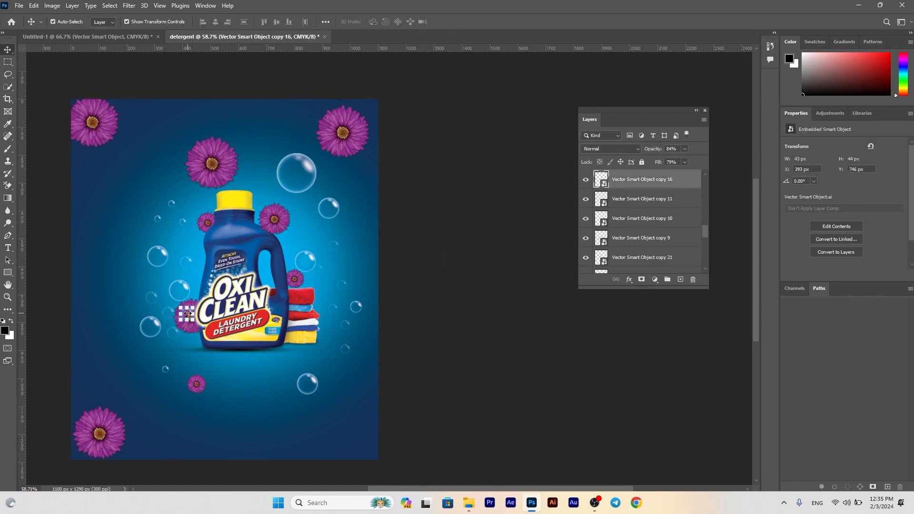
pyautogui.scroll(4, 187, 314)
pyautogui.moveTo(188, 314); pyautogui.dragTo(115, 254)
pyautogui.hotkey('ctrl', 'z')
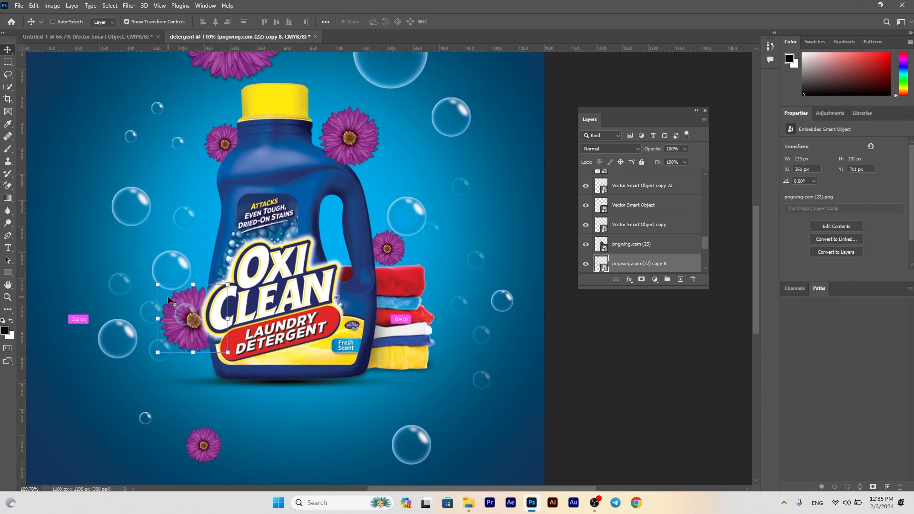
pyautogui.click(175, 299)
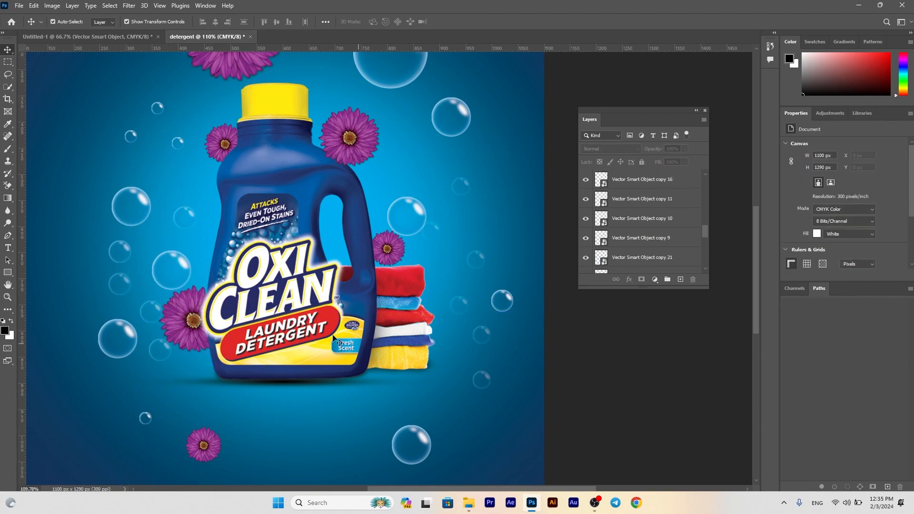
# Duplicate the flower above the cap to below the bottle and shrink it to about 151 px
pyautogui.scroll(-4, 365, 351)
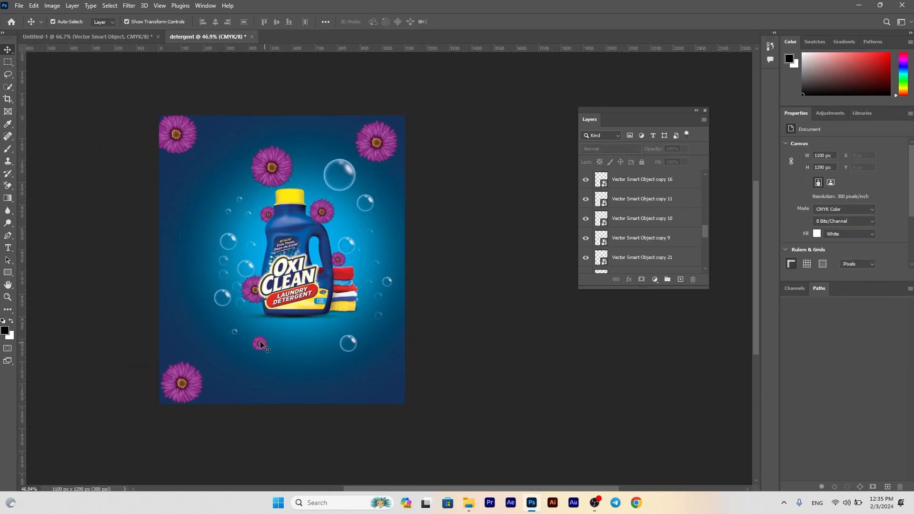
pyautogui.click(261, 345)
pyautogui.moveTo(281, 166); pyautogui.dragTo(315, 348)
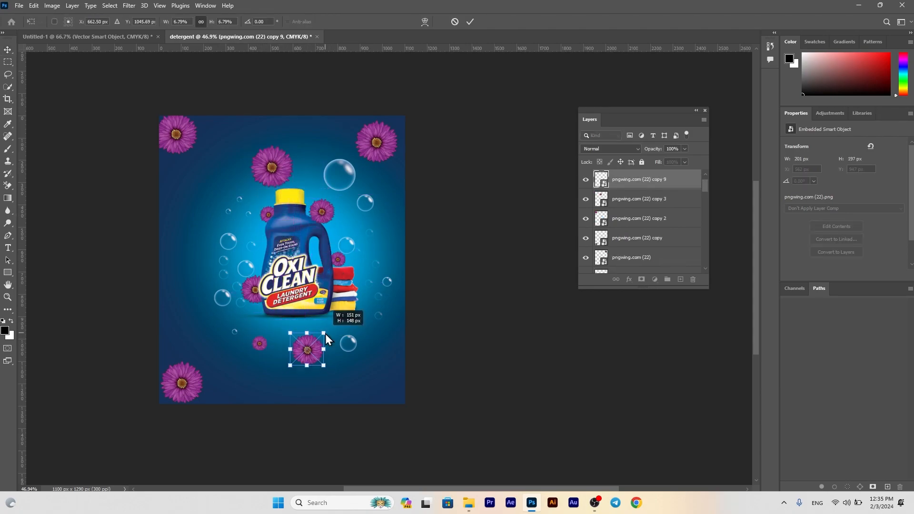
# Bring the golden star flare from Untitled-1 into the poster, shrink it to about 164 px and place it on the top red towel
pyautogui.click(125, 37)
pyautogui.moveTo(296, 200); pyautogui.dragTo(338, 281)
pyautogui.scroll(5, 336, 281)
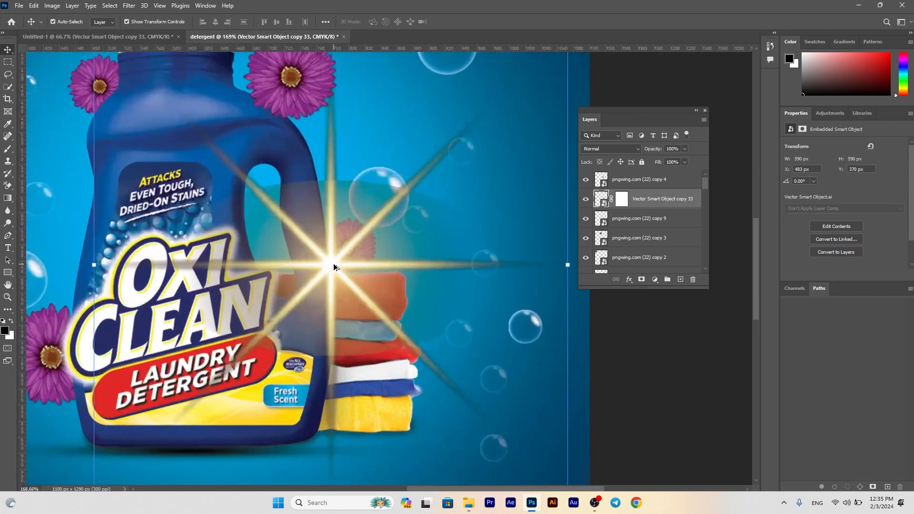
pyautogui.moveTo(568, 265); pyautogui.dragTo(398, 264)
pyautogui.moveTo(335, 268); pyautogui.dragTo(360, 292)
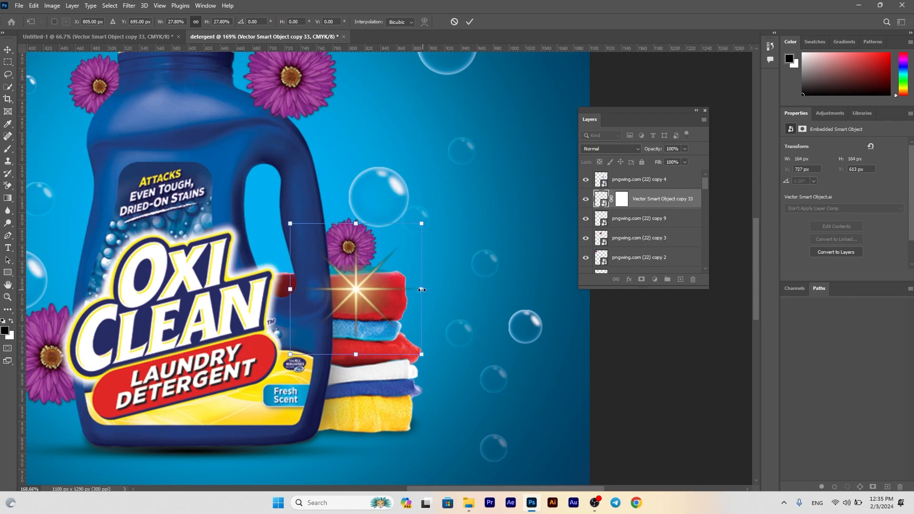
# Shrink the star flare to about 113 px and set its blend mode to Linear Dodge (Add)
pyautogui.moveTo(421, 289); pyautogui.dragTo(402, 289)
pyautogui.press('Return')
pyautogui.click(603, 149)
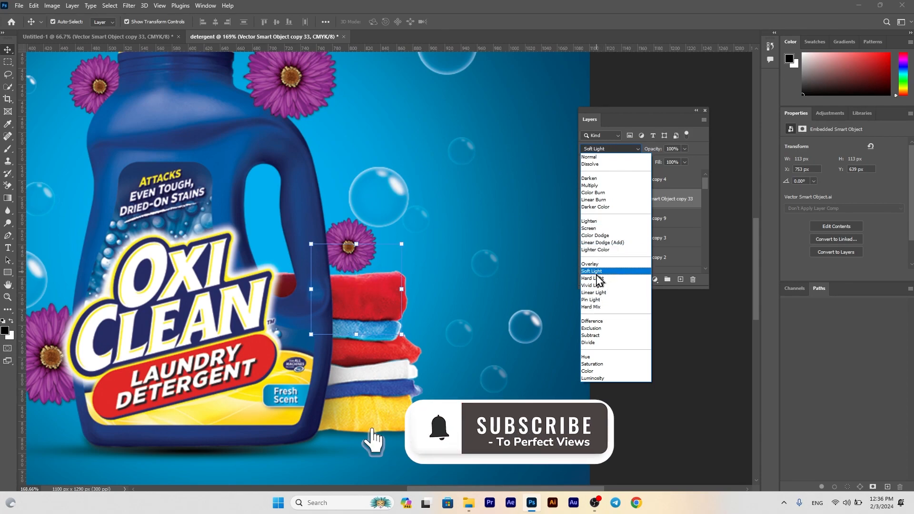
pyautogui.click(603, 243)
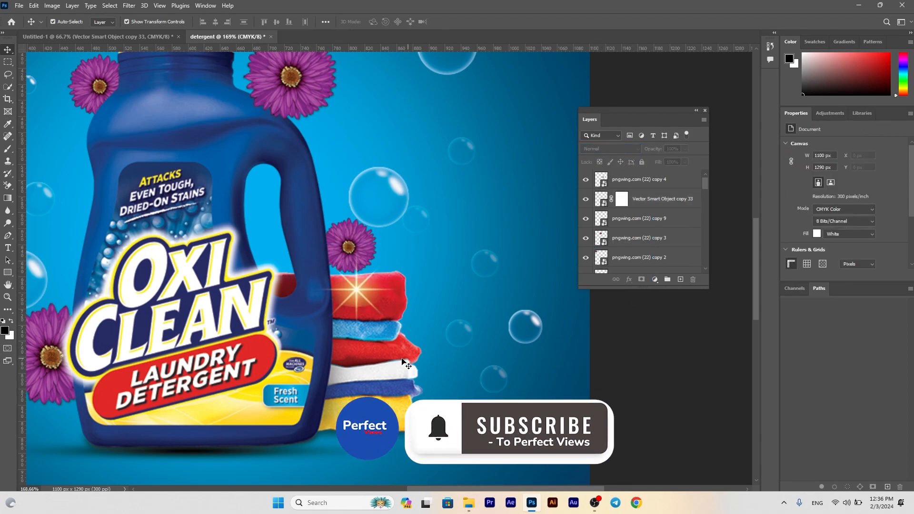
# Add the text "CLEAN" in Impact Regular at 41.94 pt across the bottle's cap
pyautogui.scroll(-5, 327, 354)
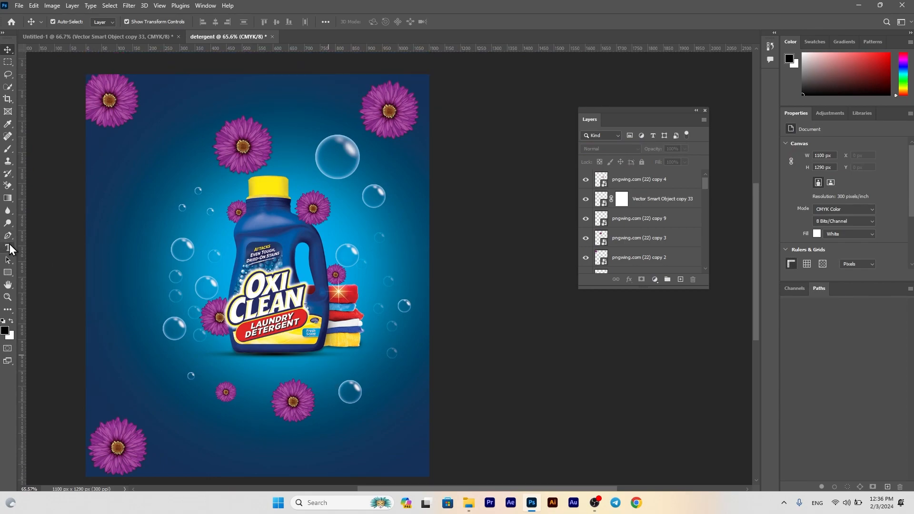
pyautogui.click(8, 248)
pyautogui.click(152, 219)
pyautogui.press('Delete')
pyautogui.write('CLEAN')
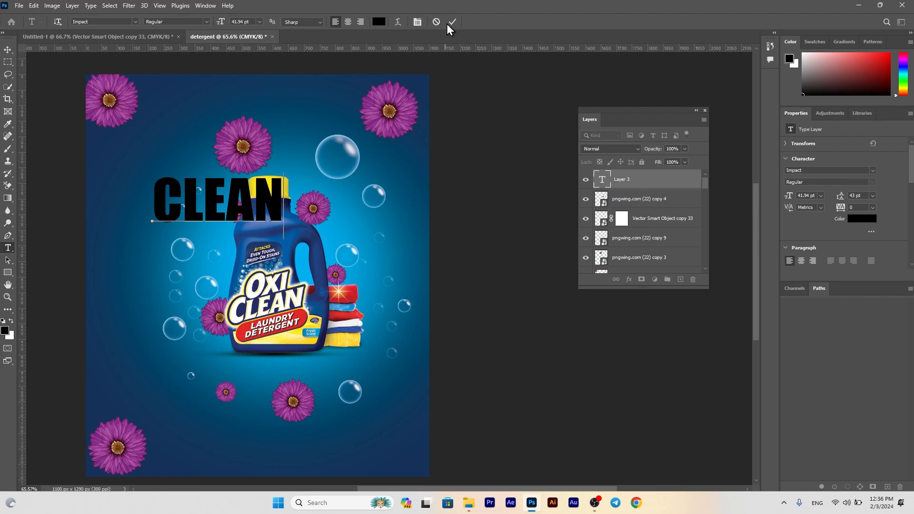
pyautogui.click(452, 22)
# Color the CLEAN text yellow with a color sampled from the bottle's cap
pyautogui.click(861, 219)
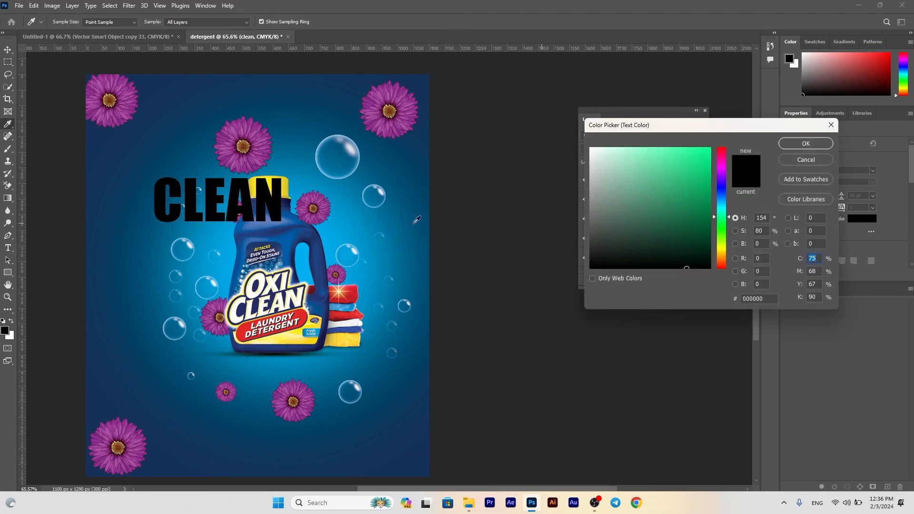
pyautogui.click(287, 185)
pyautogui.click(805, 144)
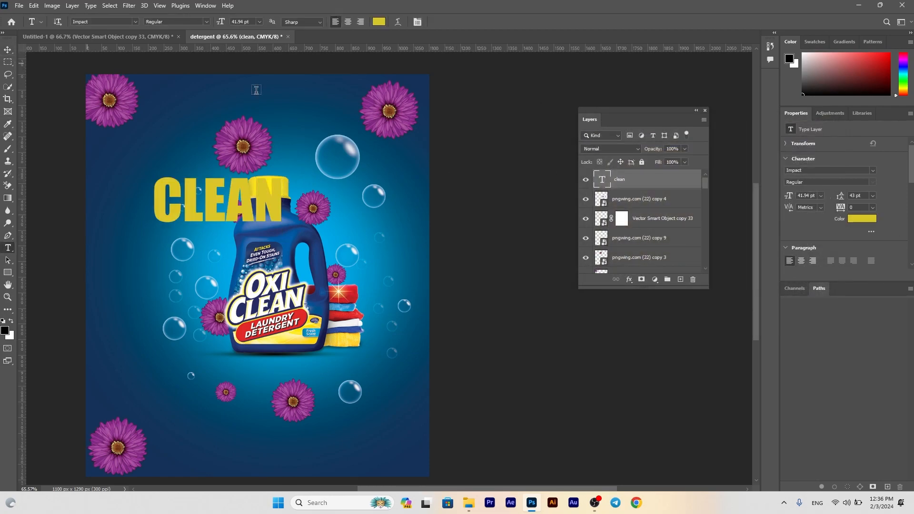
# Add a separate yellow Impact text "OXI" above the CLEAN text
pyautogui.click(159, 137)
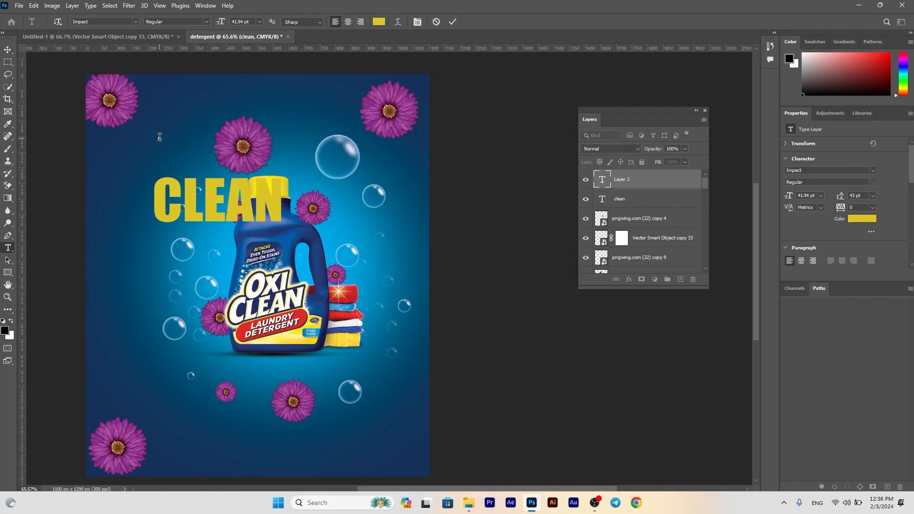
pyautogui.write('OXI')
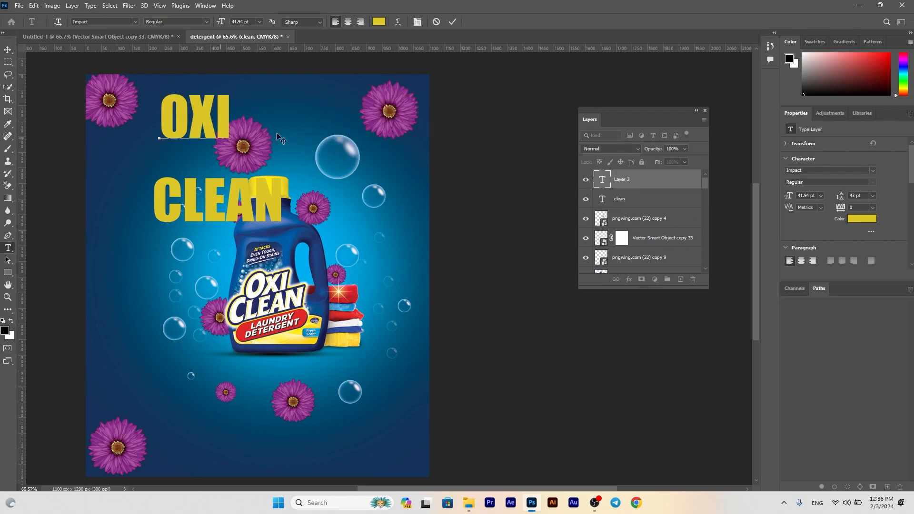
pyautogui.click(452, 22)
# Rotate the OXI text into a rising diagonal and move it toward the poster's upper-left corner
pyautogui.hotkey('ctrl', 't')
pyautogui.moveTo(231, 143); pyautogui.dragTo(286, 131)
pyautogui.moveTo(197, 114); pyautogui.dragTo(128, 114)
pyautogui.press('Return')
# Resize the OXI text to about 18.74 pt and place it at the edge of the upper-left flower
pyautogui.click(821, 196)
pyautogui.click(814, 256)
pyautogui.hotkey('ctrl', 't')
pyautogui.moveTo(132, 149); pyautogui.dragTo(135, 117)
pyautogui.press('Return')
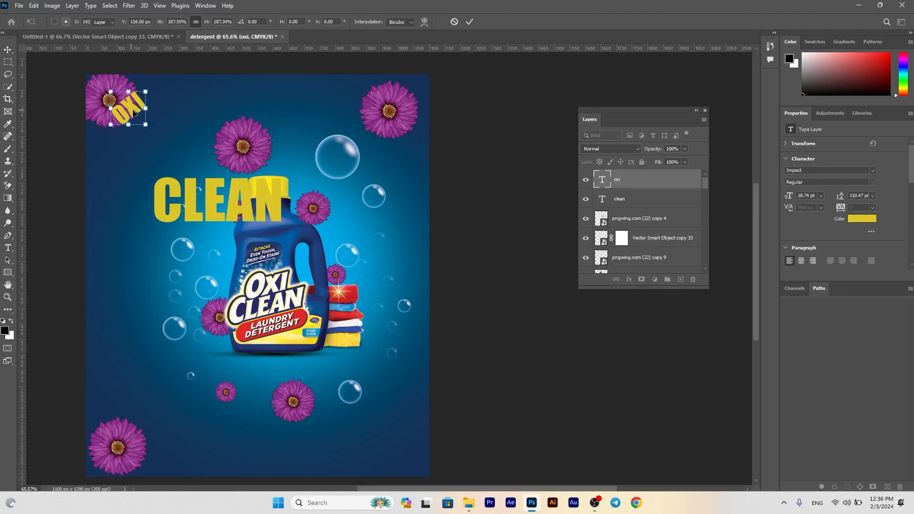
# Change the OXI text color to white
pyautogui.click(862, 219)
pyautogui.moveTo(648, 180); pyautogui.dragTo(398, 96)
pyautogui.press('Return')
# Move the CLEAN text below OXI, shrink it to about 33.23 pt and tilt it upward along a steep diagonal
pyautogui.moveTo(251, 197); pyautogui.dragTo(297, 125)
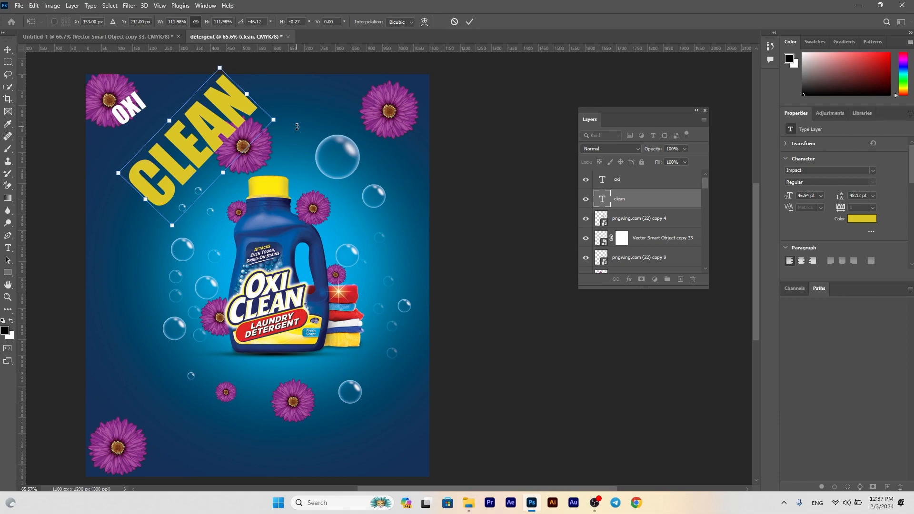
pyautogui.moveTo(276, 119); pyautogui.dragTo(235, 149)
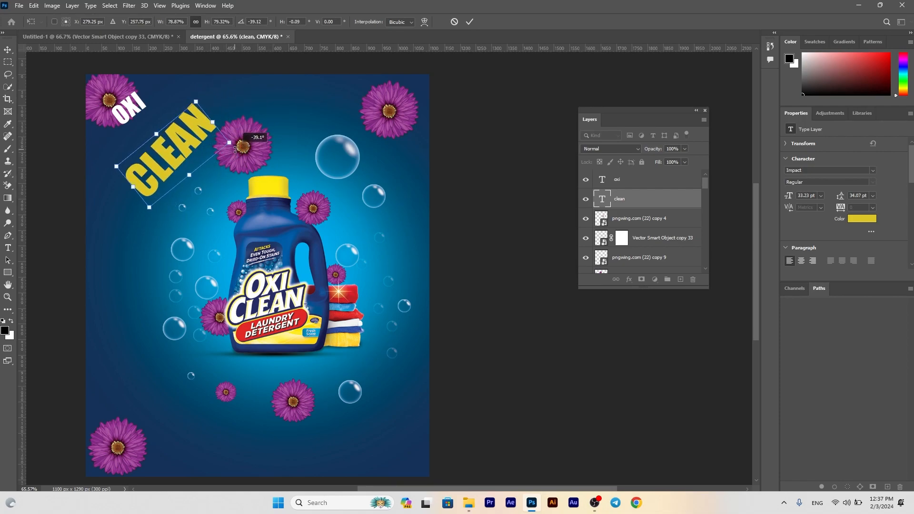
pyautogui.press('Return')
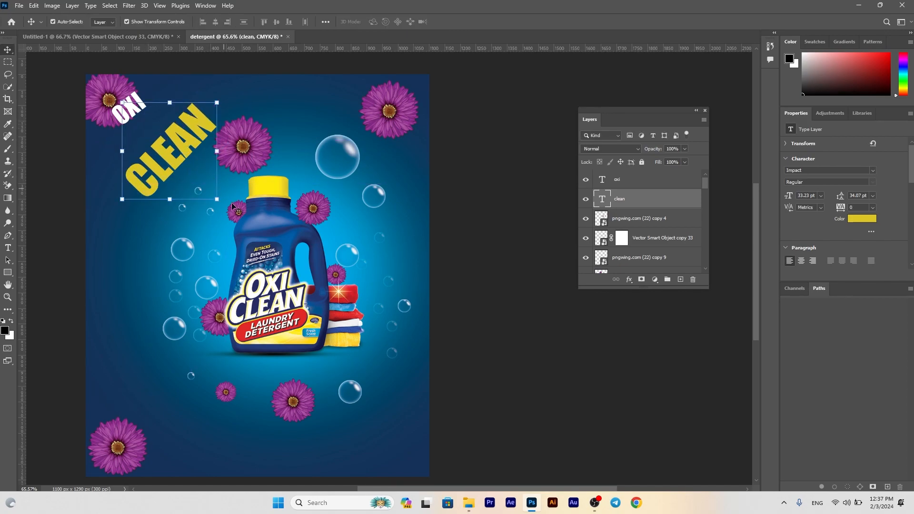
# Rotate the CLEAN text back by about 15°, tuck it directly under OXI and set its size to 30 pt
pyautogui.click(225, 198)
pyautogui.moveTo(235, 226); pyautogui.dragTo(213, 239)
pyautogui.moveTo(189, 142); pyautogui.dragTo(164, 108)
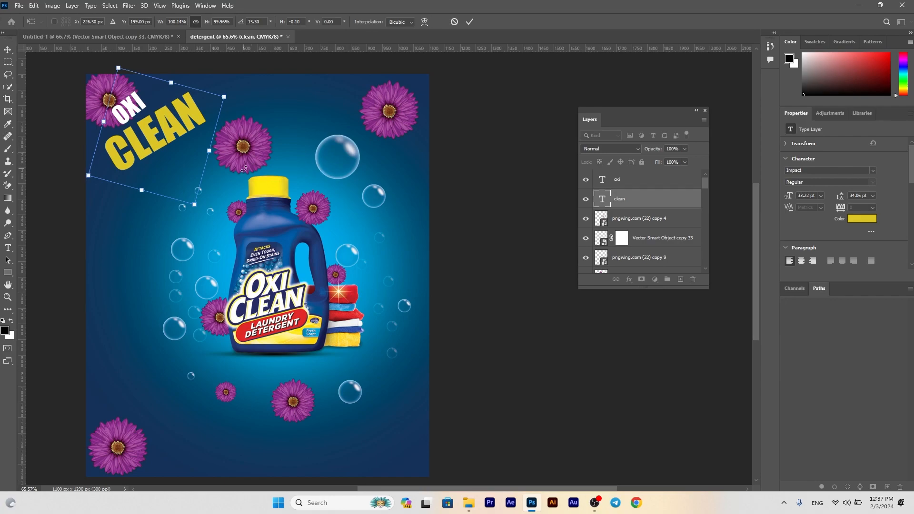
pyautogui.press('Return')
pyautogui.click(821, 195)
pyautogui.click(811, 287)
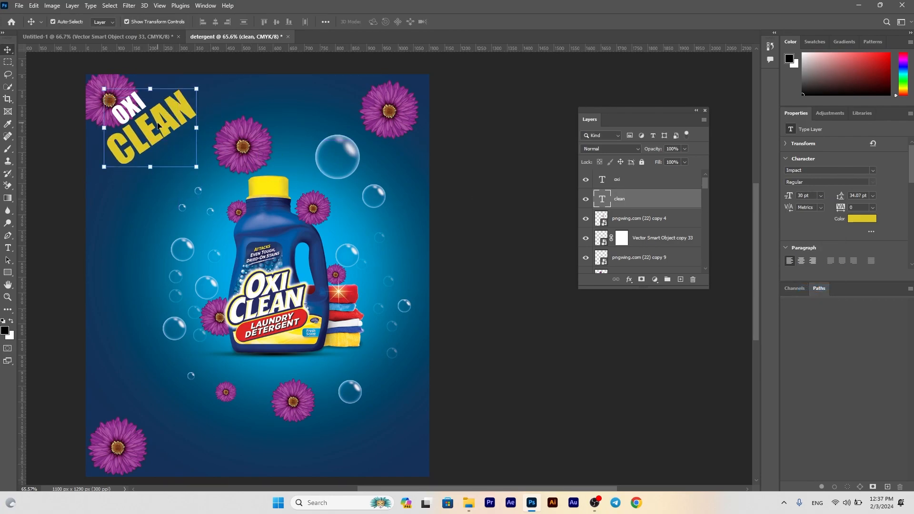
# Add an 8 px outside stroke in black to the CLEAN text
pyautogui.click(633, 279)
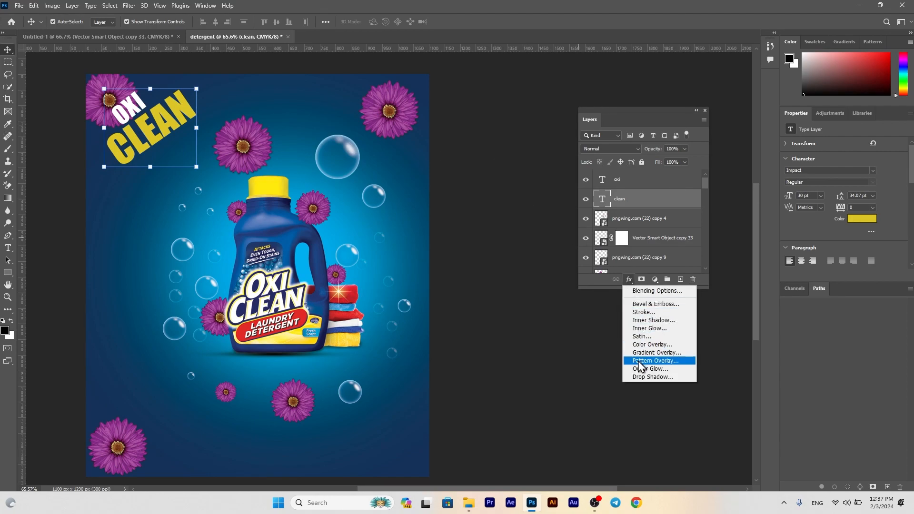
pyautogui.click(652, 312)
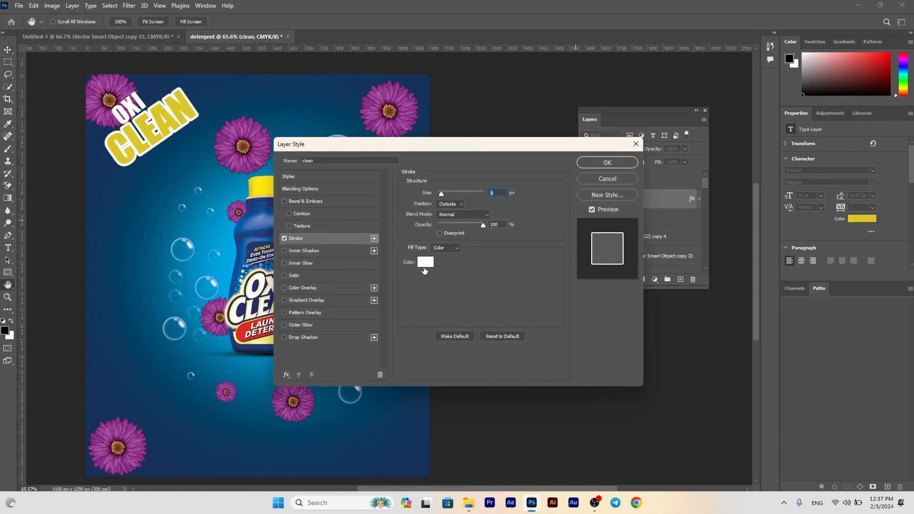
pyautogui.click(426, 262)
pyautogui.click(591, 267)
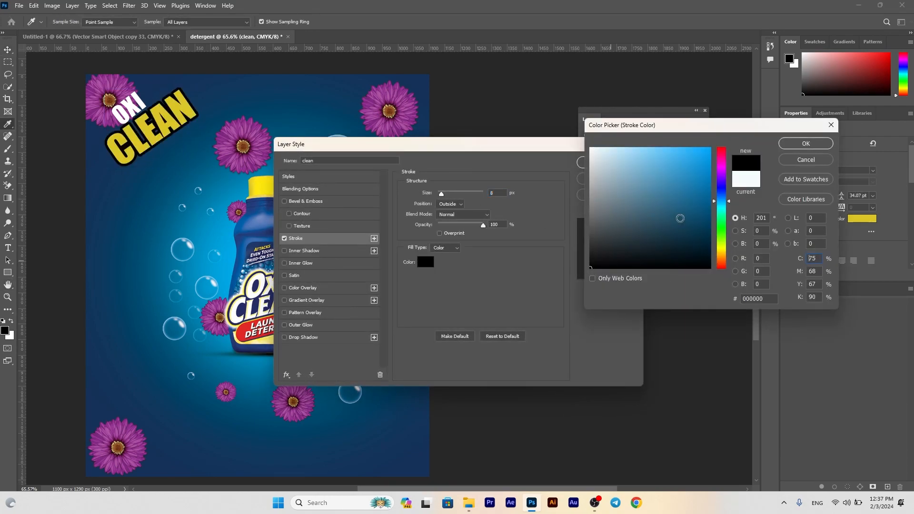
pyautogui.click(805, 144)
pyautogui.press('Return')
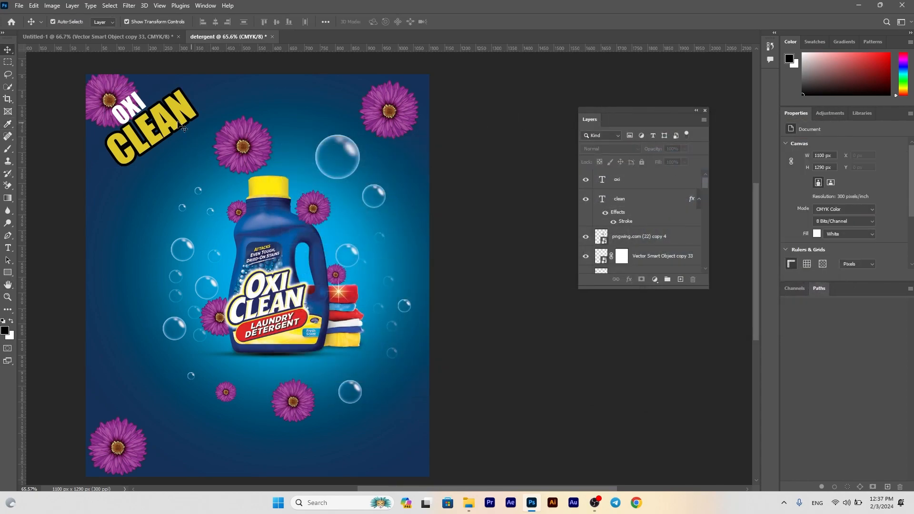
# Set the CLEAN text size to 24 pt and shift it slightly right so it sits against OXI
pyautogui.click(172, 127)
pyautogui.click(820, 196)
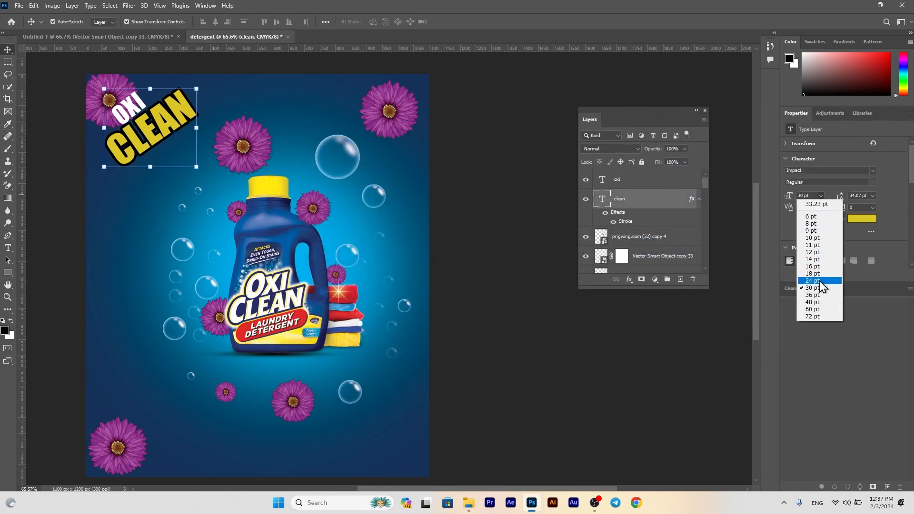
pyautogui.click(817, 271)
pyautogui.moveTo(161, 121); pyautogui.dragTo(172, 120)
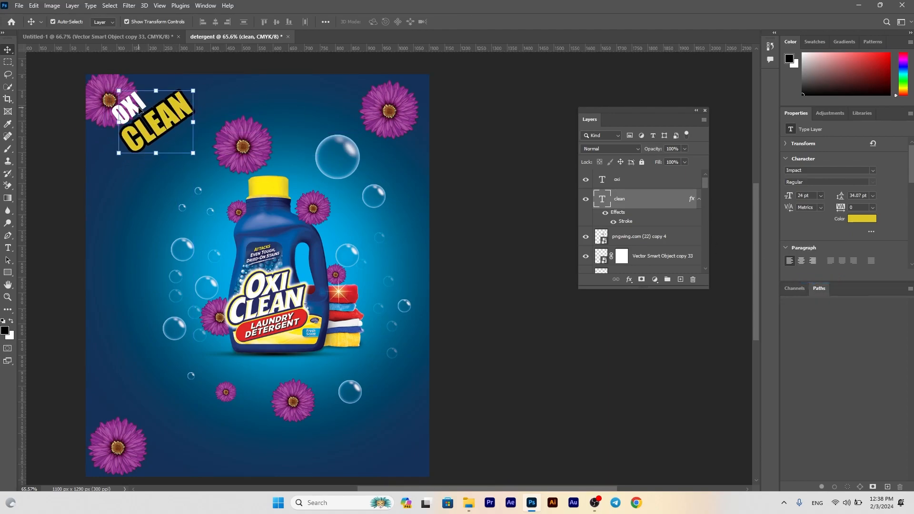
# Set the OXI text to the Longline Quart FREE font and turn off All Caps for its letters XI
pyautogui.click(128, 108)
pyautogui.click(873, 170)
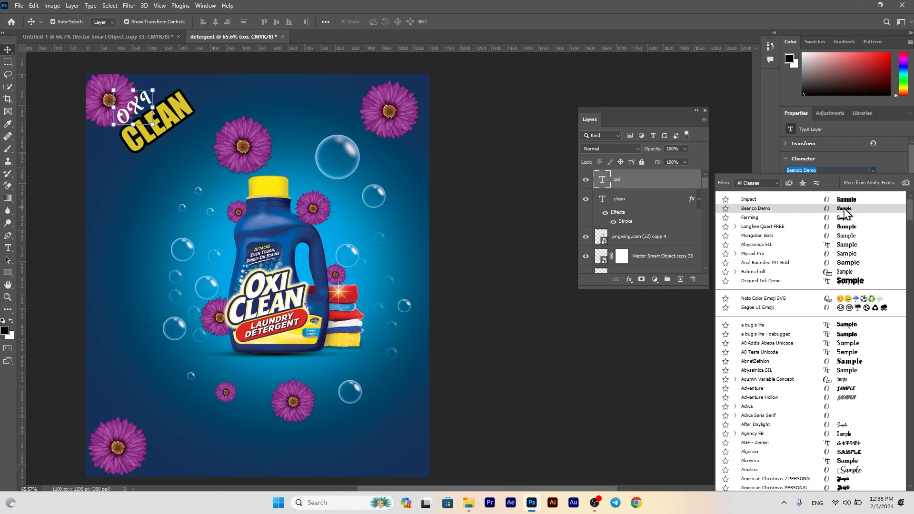
pyautogui.click(848, 227)
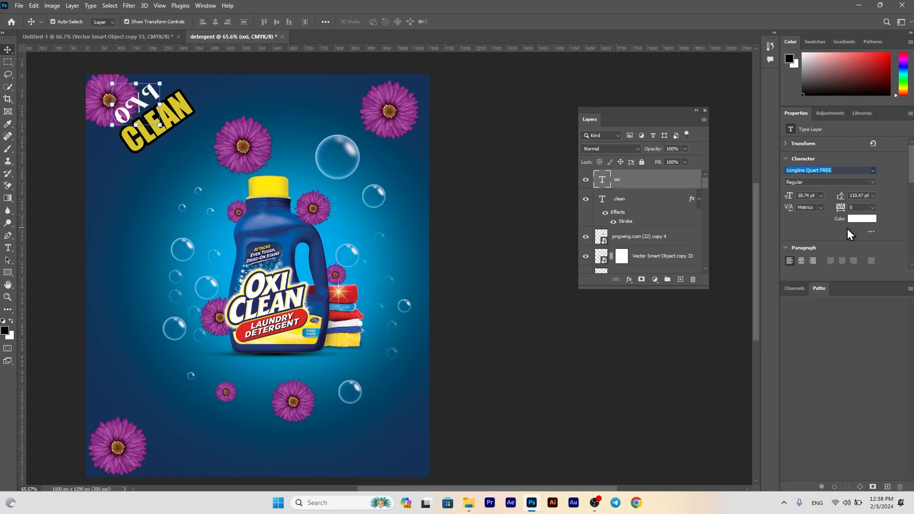
pyautogui.doubleClick(131, 111)
pyautogui.moveTo(129, 111); pyautogui.dragTo(168, 91)
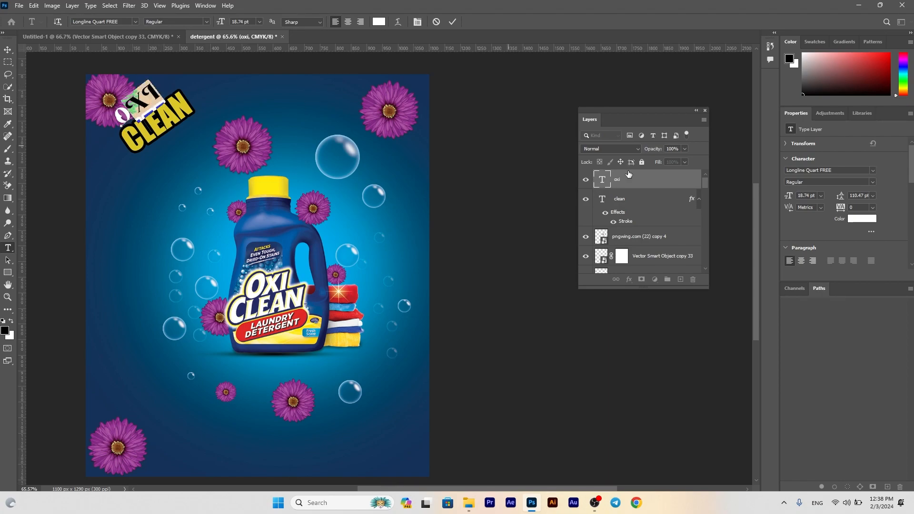
pyautogui.scroll(-3, 806, 257)
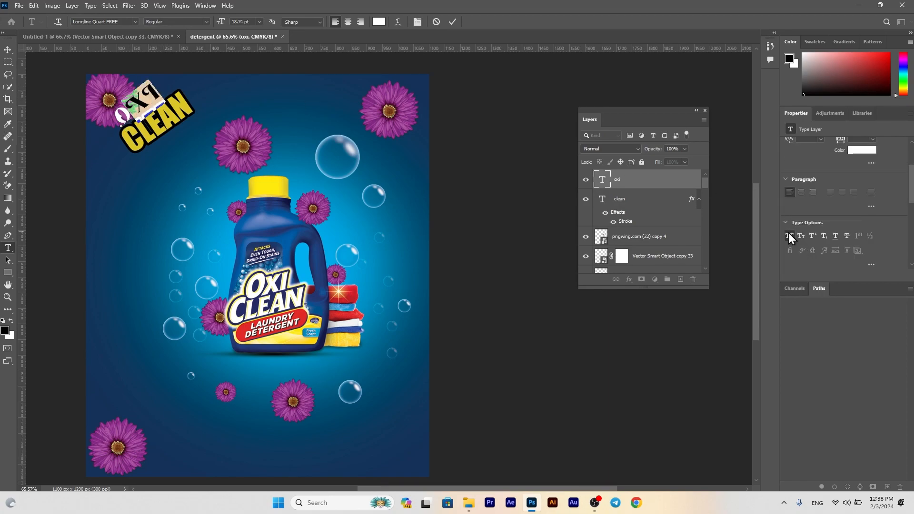
pyautogui.click(455, 25)
# Nudge the Oxi text up and left so it overlaps the upper-left flower
pyautogui.click(9, 51)
pyautogui.click(431, 135)
pyautogui.click(136, 105)
pyautogui.press('Up')
pyautogui.press('Up')
pyautogui.press('Up')
pyautogui.press('Up')
pyautogui.press('Up')
pyautogui.press('Up')
pyautogui.press('Left')
pyautogui.press('Left')
pyautogui.press('Left')
pyautogui.press('Left')
pyautogui.press('Left')
pyautogui.press('Left')
pyautogui.press('Left')
pyautogui.press('Left')
pyautogui.press('Left')
pyautogui.press('Left')
pyautogui.press('Left')
pyautogui.press('Left')
pyautogui.press('Left')
pyautogui.press('Left')
pyautogui.press('Left')
pyautogui.press('Left')
pyautogui.press('Left')
pyautogui.press('Left')
pyautogui.press('Left')
pyautogui.press('Left')
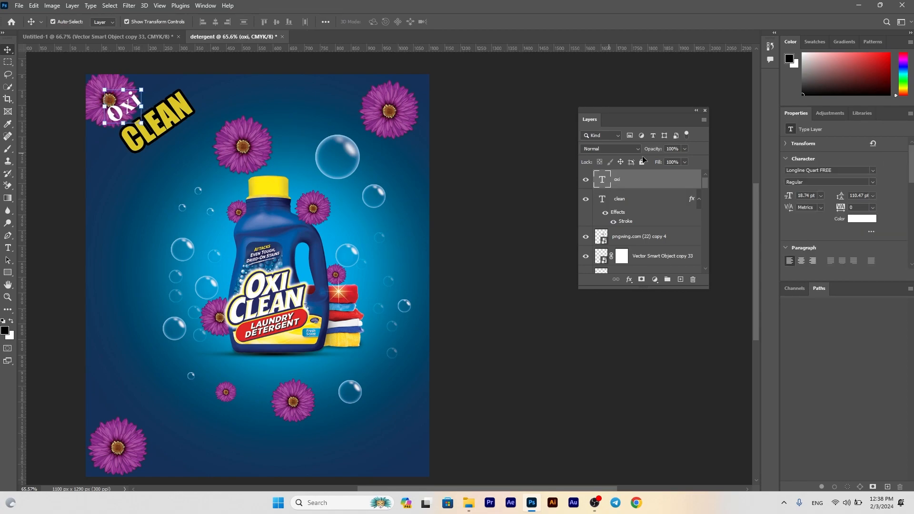
# Add the same 8 px black outside stroke to the Oxi text
pyautogui.click(629, 280)
pyautogui.click(633, 310)
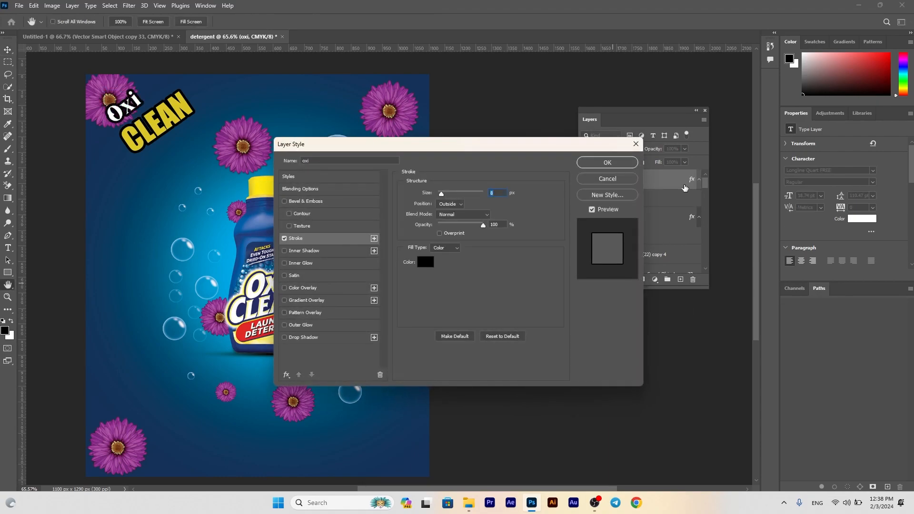
pyautogui.click(615, 162)
# Nudge the CLEAN text up and left until it sits tightly under Oxi
pyautogui.click(157, 120)
pyautogui.press('Up')
pyautogui.press('Up')
pyautogui.press('Up')
pyautogui.press('Up')
pyautogui.press('Up')
pyautogui.press('Up')
pyautogui.press('Up')
pyautogui.press('Up')
pyautogui.press('Up')
pyautogui.press('Up')
pyautogui.press('Up')
pyautogui.press('Up')
pyautogui.press('Left')
pyautogui.press('Left')
pyautogui.press('Left')
pyautogui.press('Left')
pyautogui.press('Left')
pyautogui.press('Left')
pyautogui.press('Left')
pyautogui.press('Left')
pyautogui.press('Left')
pyautogui.press('Left')
pyautogui.press('Left')
pyautogui.press('Left')
pyautogui.press('Left')
pyautogui.click(244, 89)
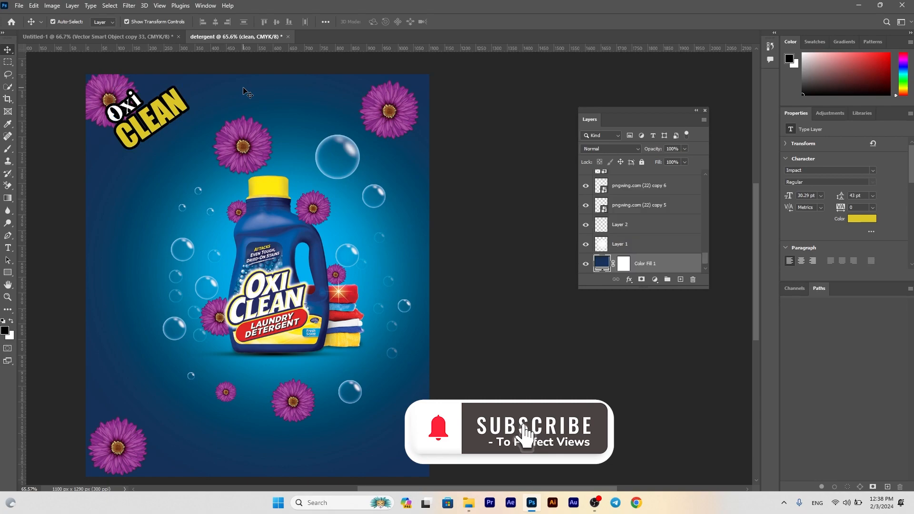
# Copy the star flare from the towels onto the Oxi CLEAN title and move its layer above the text layers
pyautogui.click(340, 297)
pyautogui.moveTo(339, 297); pyautogui.dragTo(141, 106)
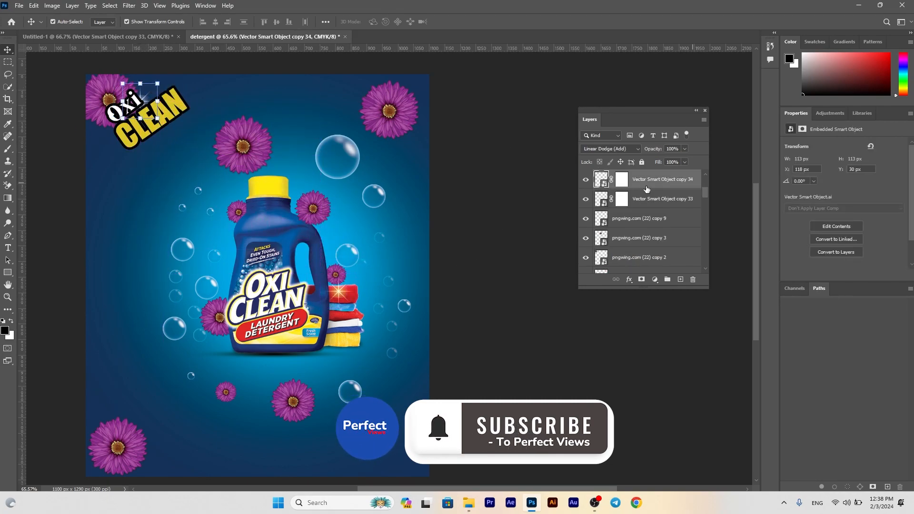
pyautogui.scroll(3, 638, 257)
pyautogui.moveTo(601, 270); pyautogui.dragTo(602, 182)
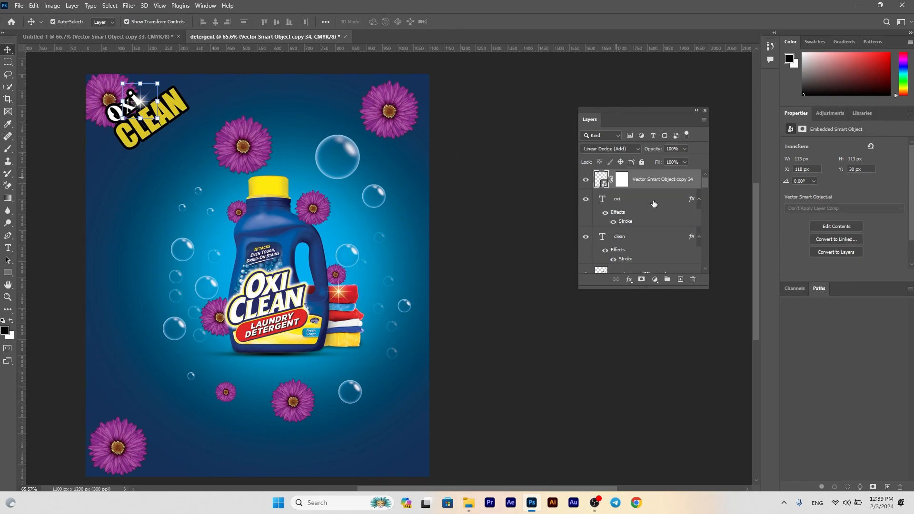
# Position the copied flare where Oxi meets CLEAN and enlarge it to about 129 px
pyautogui.press('Left')
pyautogui.press('Left')
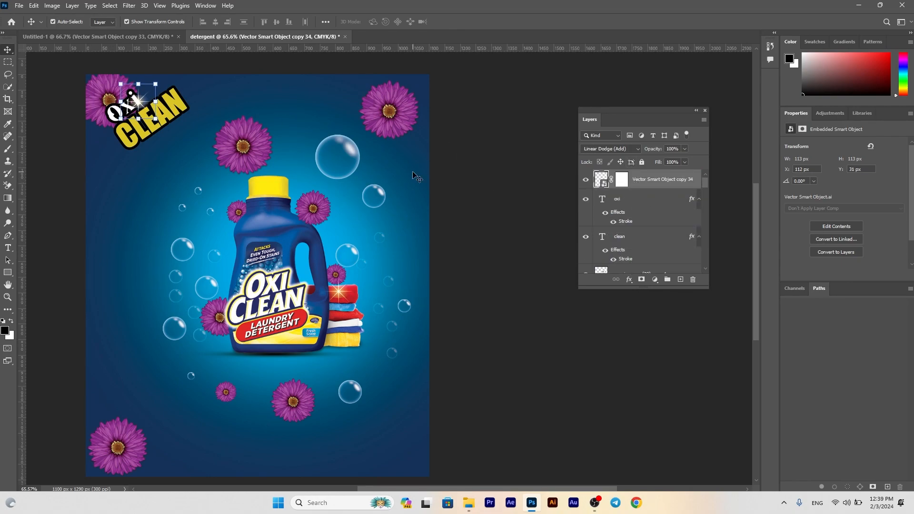
pyautogui.click(510, 149)
pyautogui.click(146, 110)
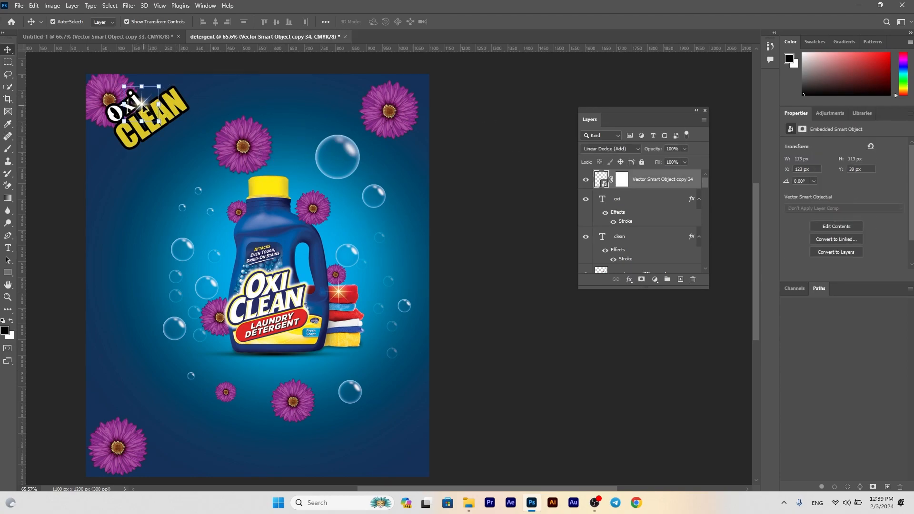
pyautogui.moveTo(158, 83); pyautogui.dragTo(160, 80)
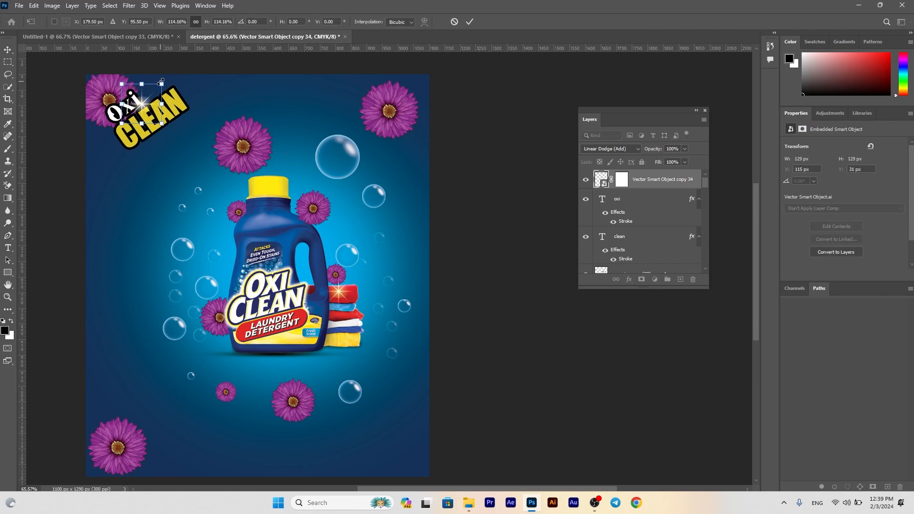
# Try the Color Dodge and Color Burn blend modes on the title flare, then restore Linear Dodge (Add)
pyautogui.click(634, 149)
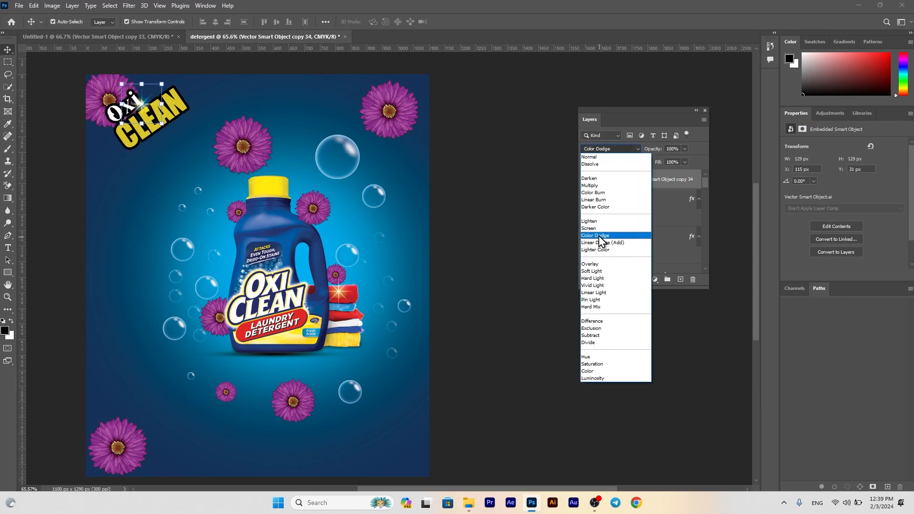
pyautogui.click(600, 236)
pyautogui.press('Up')
pyautogui.press('Up')
pyautogui.press('Up')
pyautogui.press('Up')
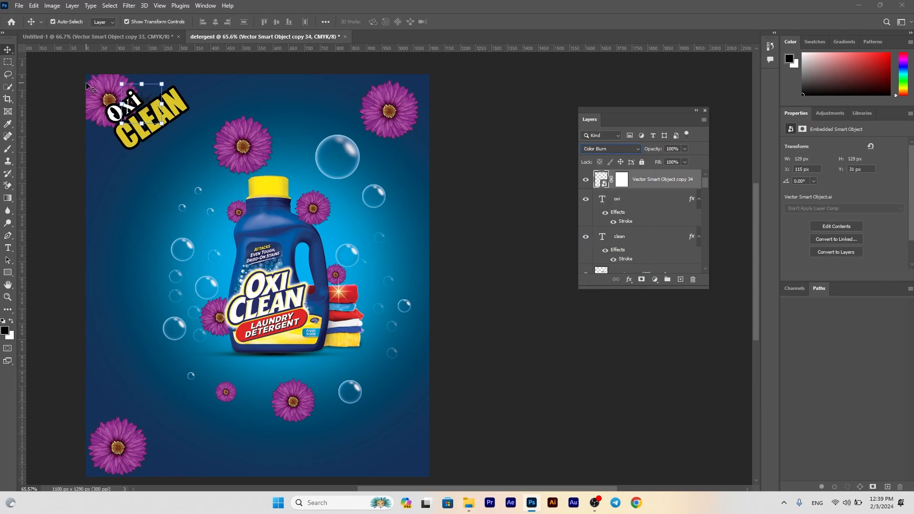
pyautogui.click(470, 205)
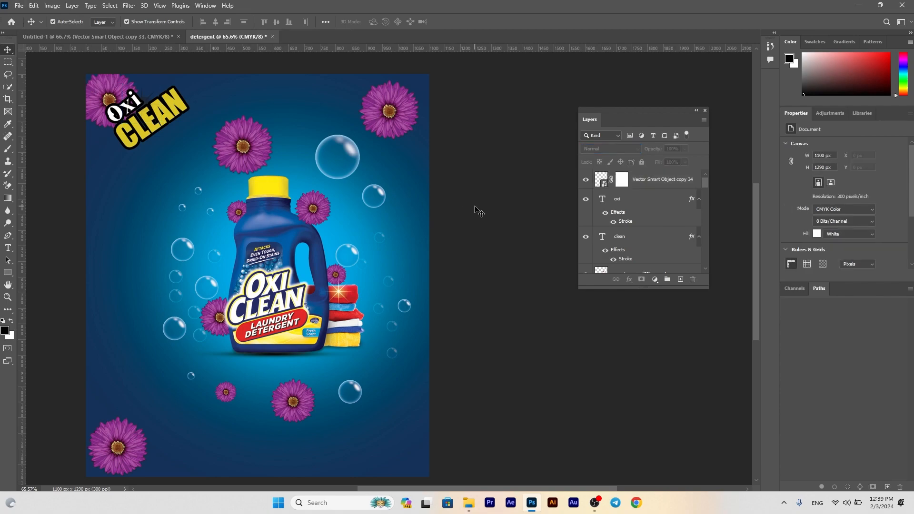
pyautogui.click(155, 110)
pyautogui.click(611, 149)
pyautogui.click(604, 243)
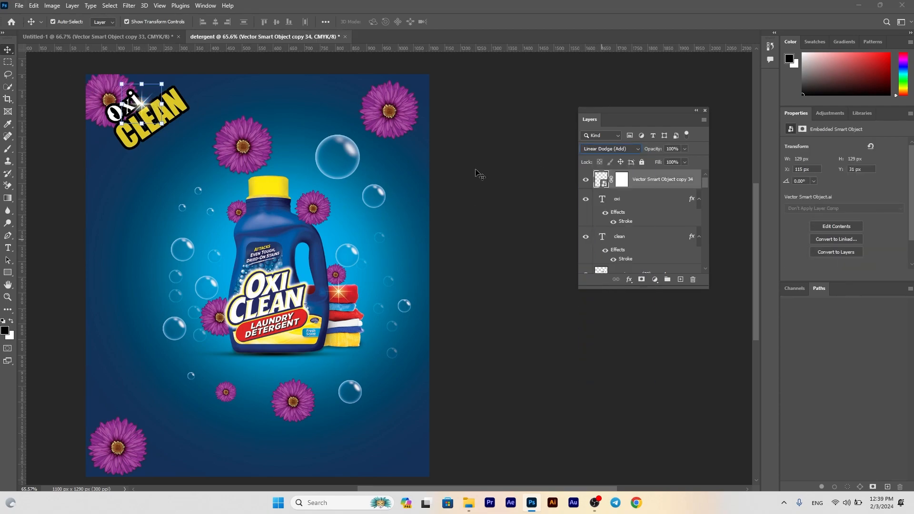
pyautogui.click(477, 174)
# Add the text LOUNDERY below the title and tilt it upward to match the slant of CLEAN
pyautogui.click(10, 246)
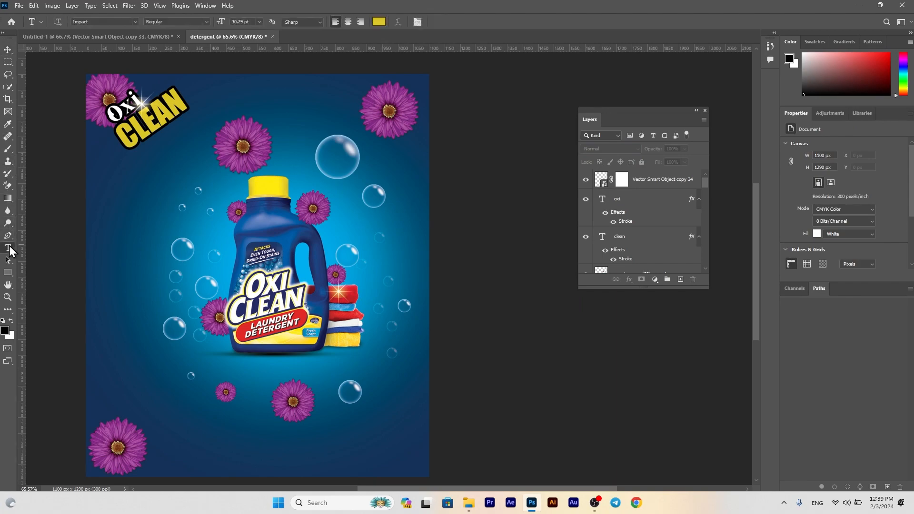
pyautogui.click(137, 185)
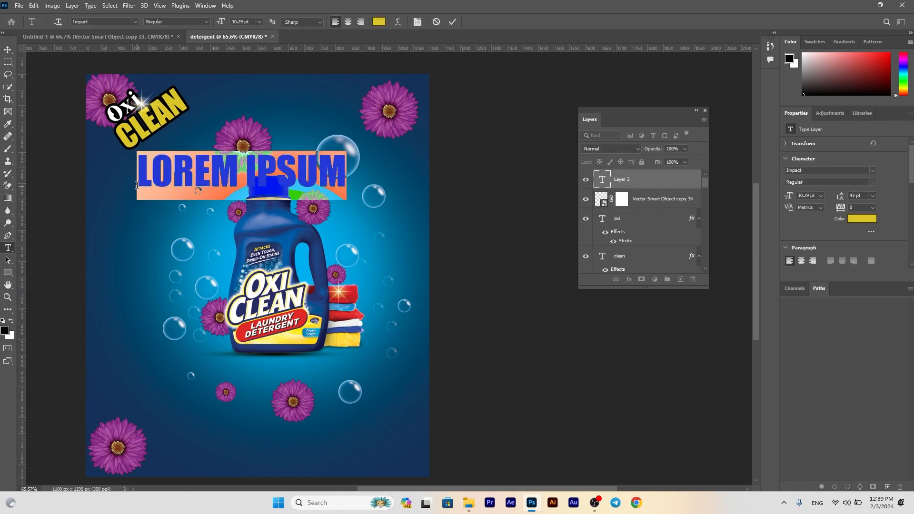
pyautogui.press('BackSpace')
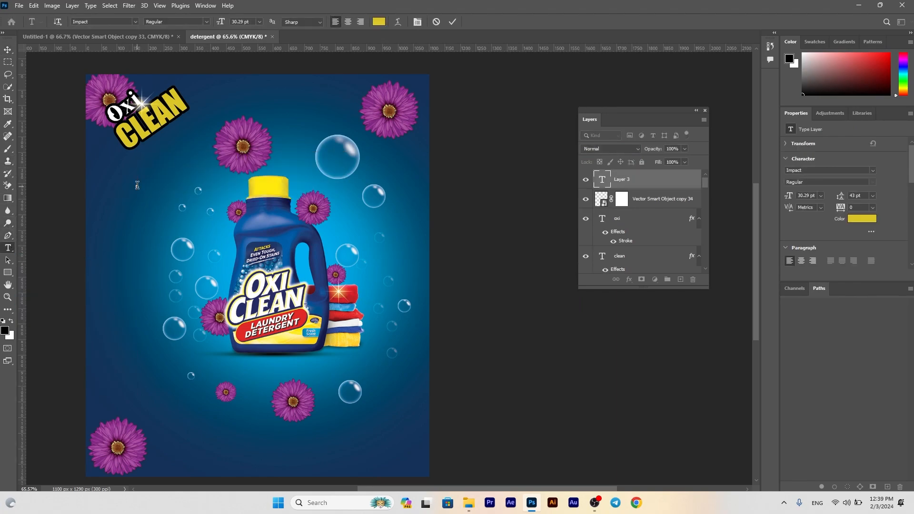
pyautogui.write('LOUNDERY')
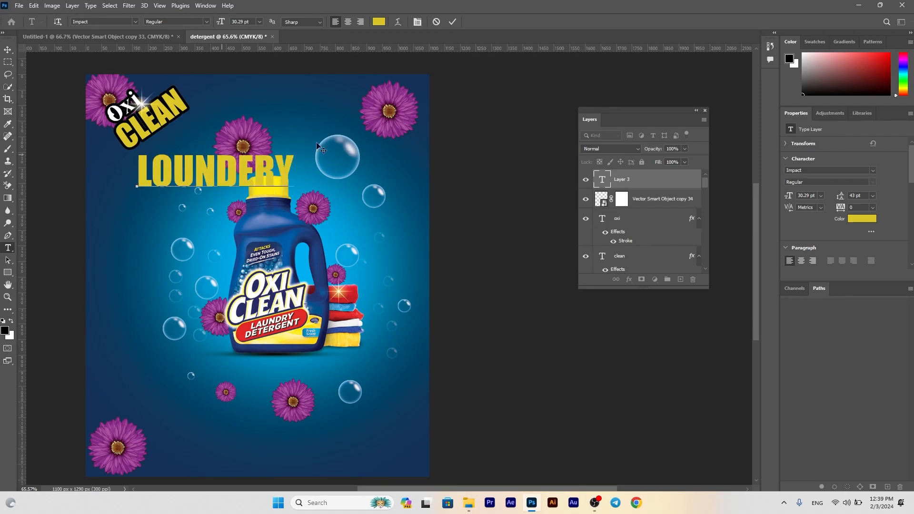
pyautogui.click(453, 22)
pyautogui.press('v')
pyautogui.moveTo(300, 196); pyautogui.dragTo(304, 136)
pyautogui.press('Return')
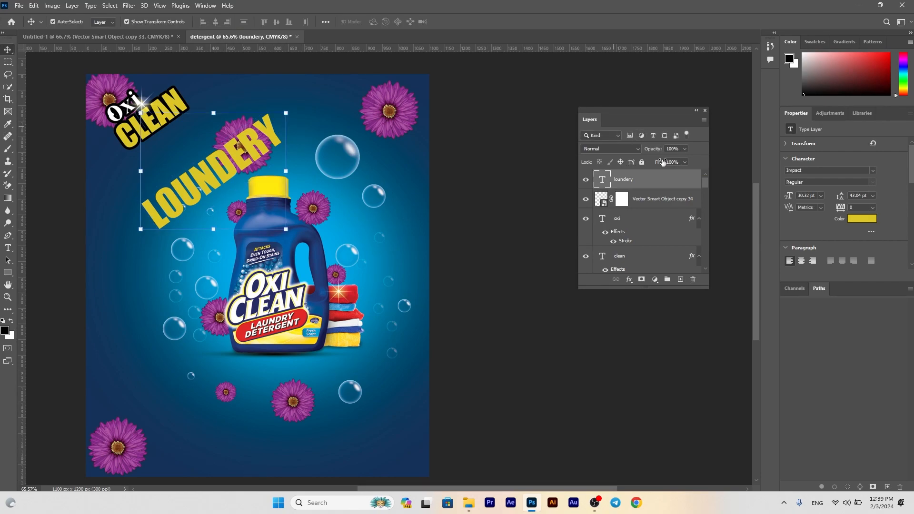
# Try the Beanco Demo font on the LOUNDERY text and switch it back to Impact
pyautogui.click(872, 171)
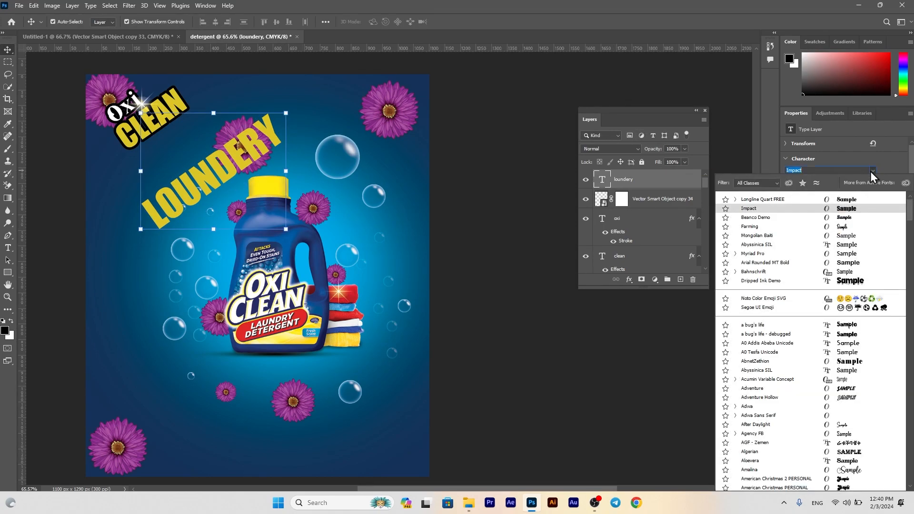
pyautogui.click(849, 218)
pyautogui.doubleClick(170, 208)
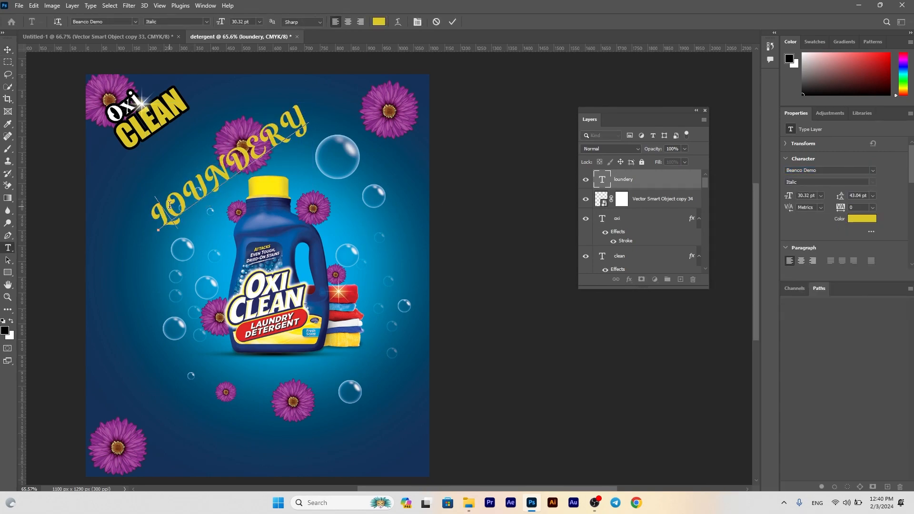
pyautogui.click(452, 22)
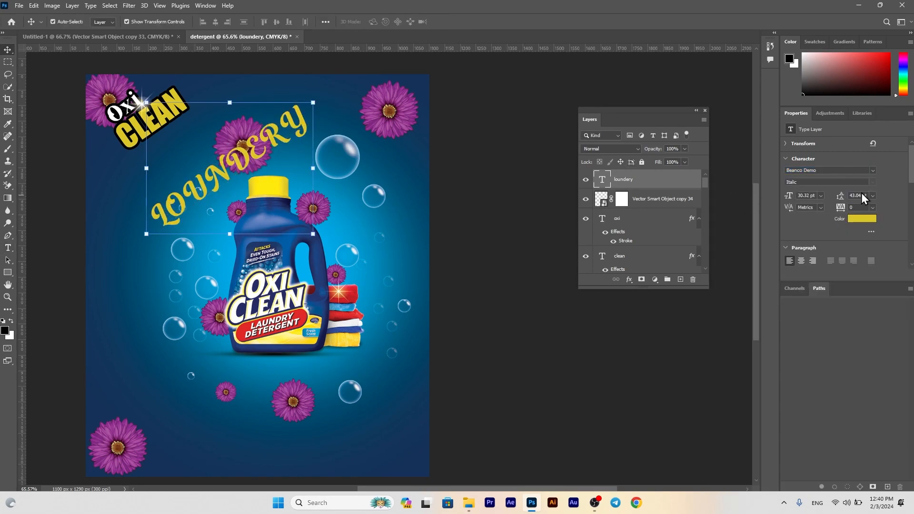
pyautogui.click(876, 174)
pyautogui.click(813, 223)
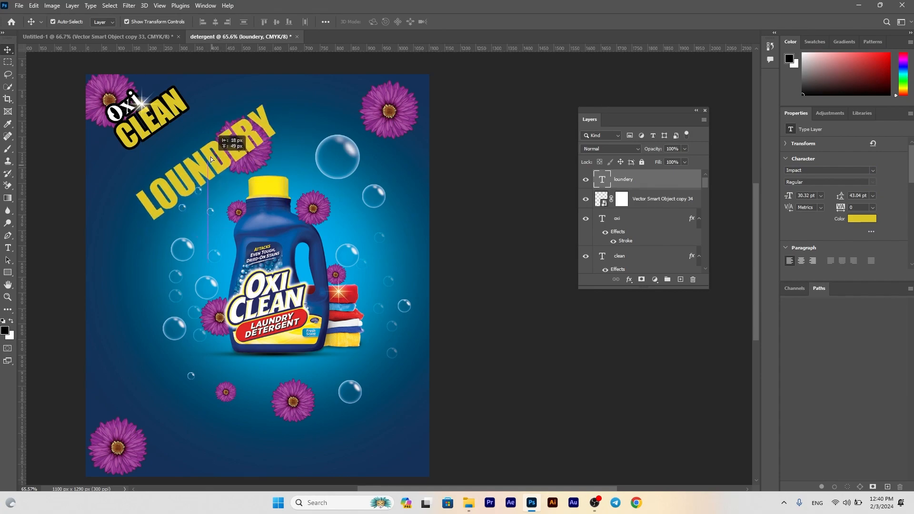
# Set the LOUNDERY text to 8 pt, tucked under the end of CLEAN, with a copy just below it
pyautogui.click(821, 196)
pyautogui.click(807, 226)
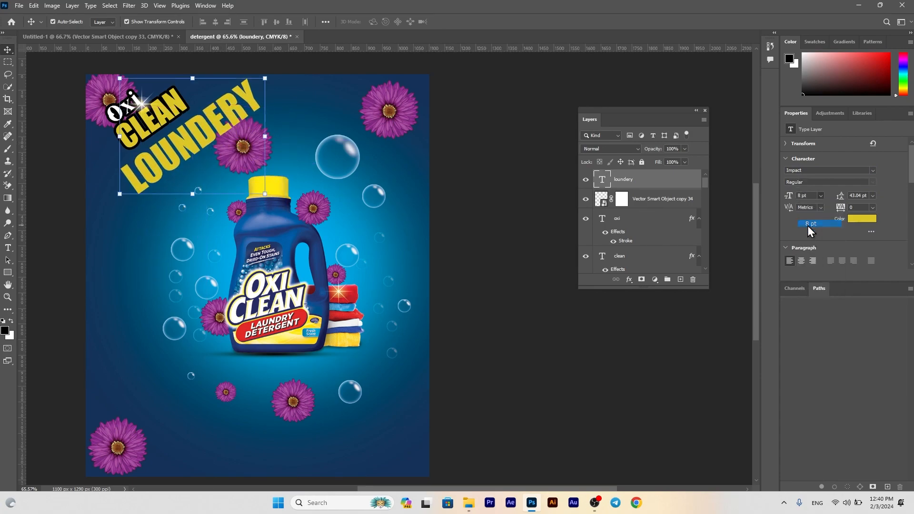
pyautogui.moveTo(149, 174); pyautogui.dragTo(176, 144)
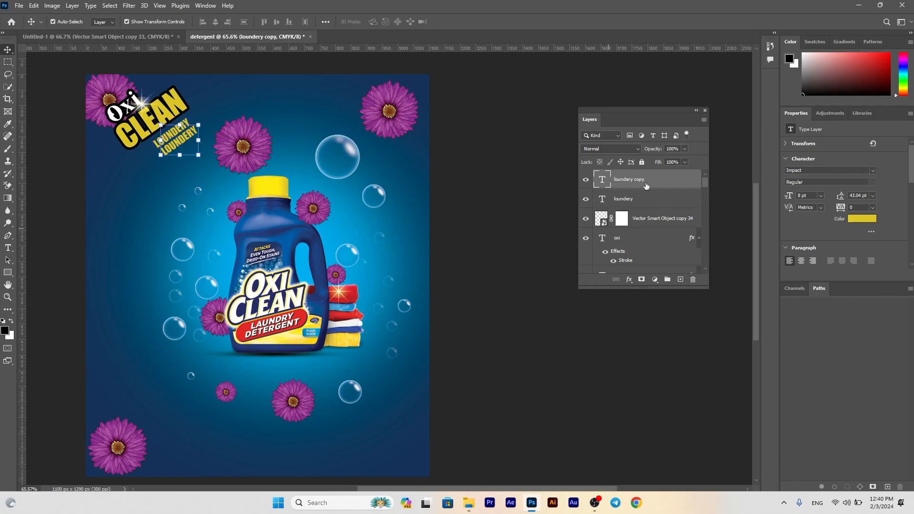
# Change the copied LOUNDERY text to DETERGENT and color it white (ffffff)
pyautogui.doubleClick(603, 180)
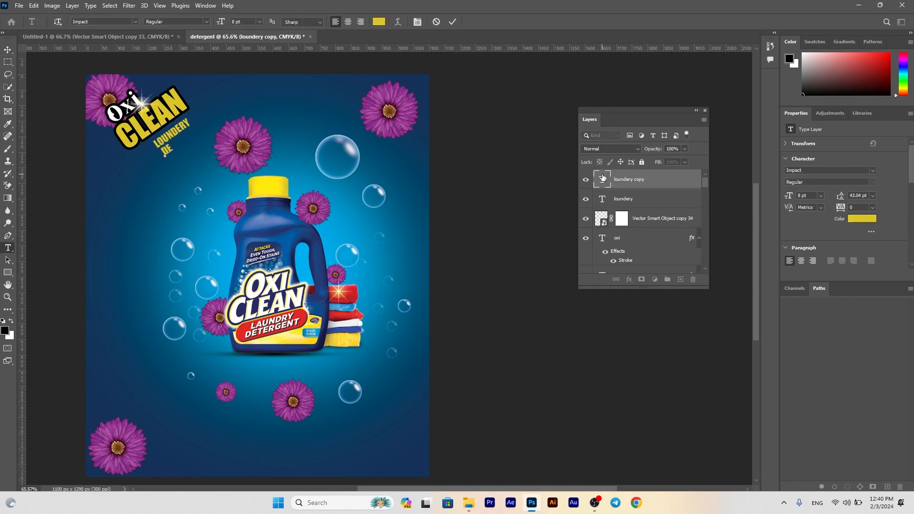
pyautogui.click(452, 21)
pyautogui.click(864, 218)
pyautogui.moveTo(601, 205); pyautogui.dragTo(570, 133)
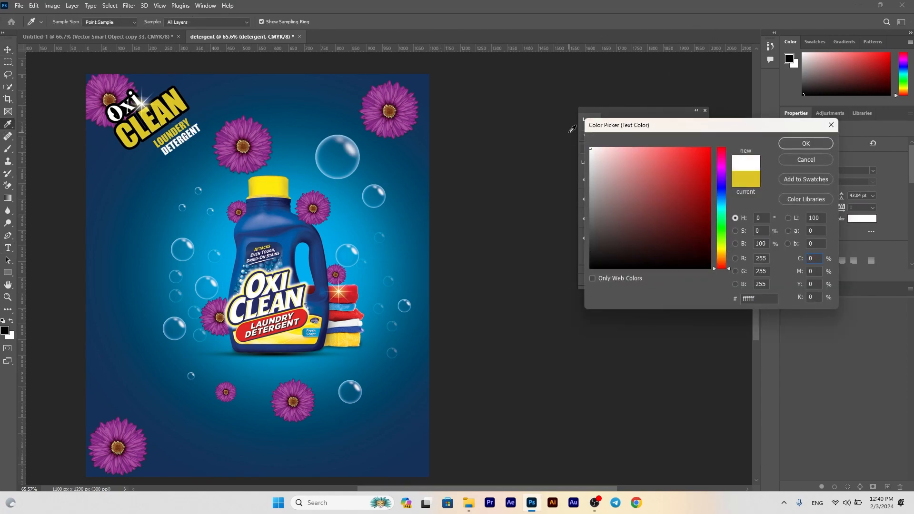
pyautogui.click(806, 144)
# Recolor the LOUNDERY text white to match DETERGENT
pyautogui.click(642, 202)
pyautogui.click(862, 219)
pyautogui.moveTo(614, 181); pyautogui.dragTo(581, 143)
pyautogui.click(806, 143)
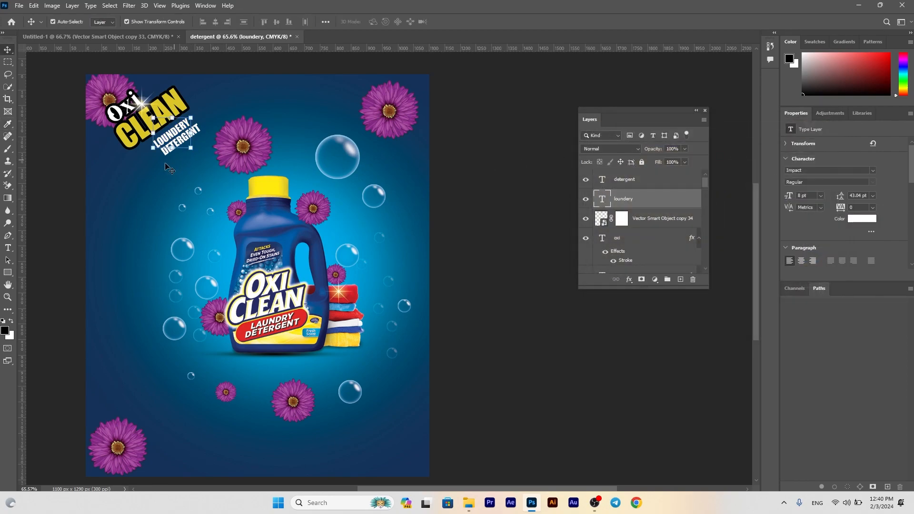
# Reduce the LOUNDERY text to 6 pt and shift it slightly above DETERGENT
pyautogui.click(821, 196)
pyautogui.click(812, 201)
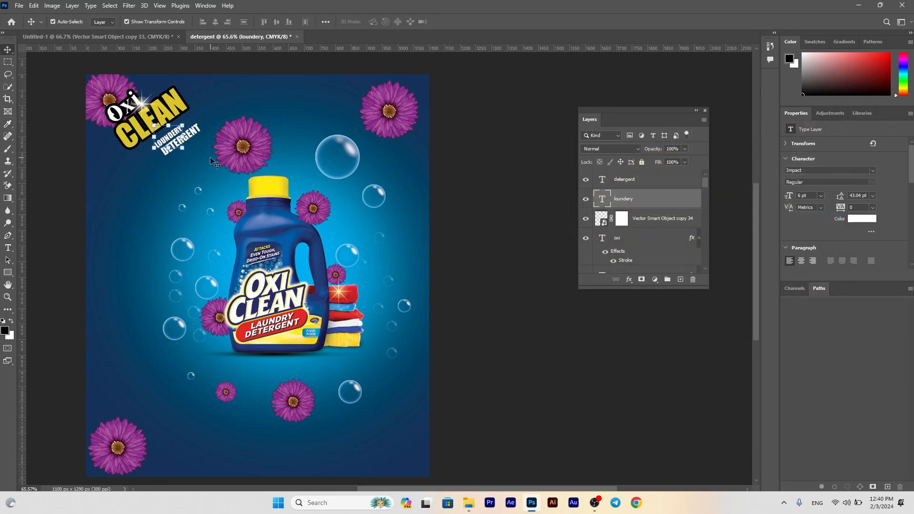
pyautogui.click(279, 109)
pyautogui.click(459, 195)
pyautogui.moveTo(183, 143); pyautogui.dragTo(181, 143)
pyautogui.click(483, 190)
pyautogui.scroll(1, 138, 182)
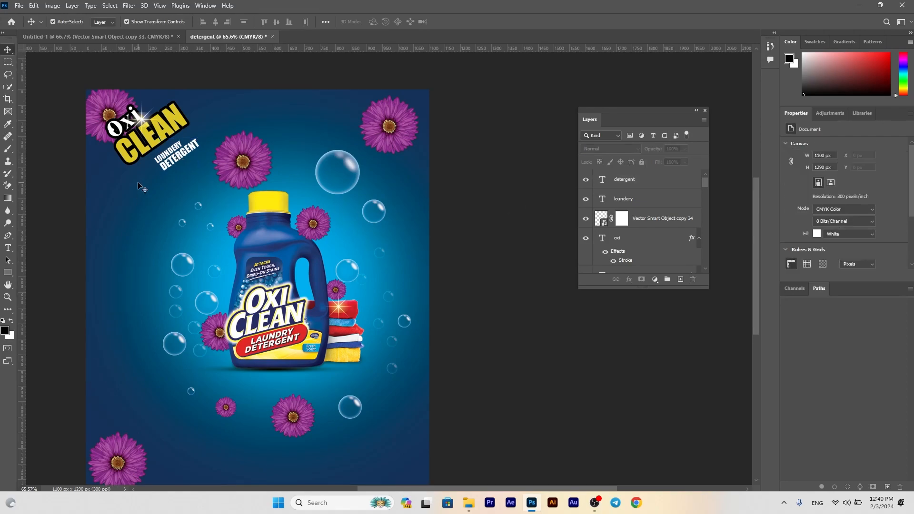
# Nudge the LOUNDERY text up and to the right so it sits neatly above DETERGENT
pyautogui.click(180, 156)
pyautogui.press('Up')
pyautogui.press('Up')
pyautogui.press('Up')
pyautogui.press('Right')
pyautogui.press('Right')
pyautogui.press('Right')
pyautogui.press('Right')
pyautogui.press('Right')
pyautogui.press('Right')
pyautogui.press('Right')
pyautogui.press('Right')
pyautogui.press('Right')
pyautogui.press('Right')
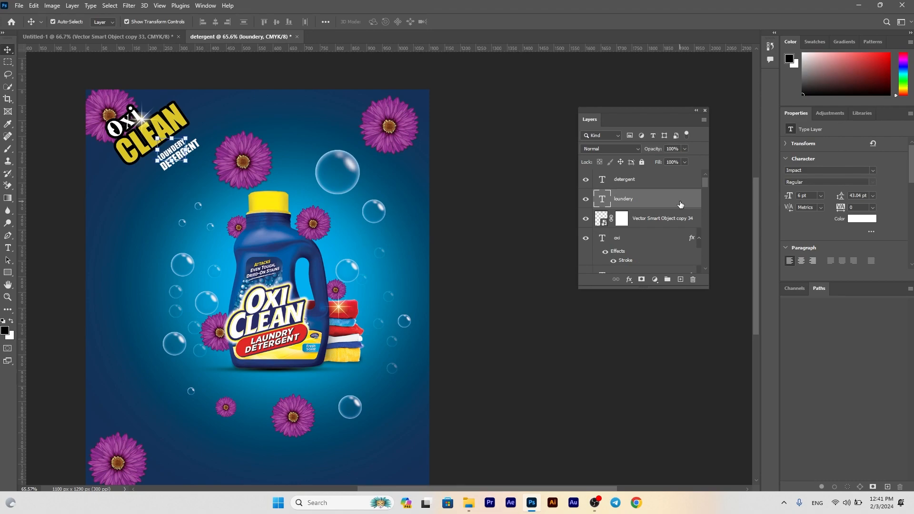
pyautogui.click(461, 185)
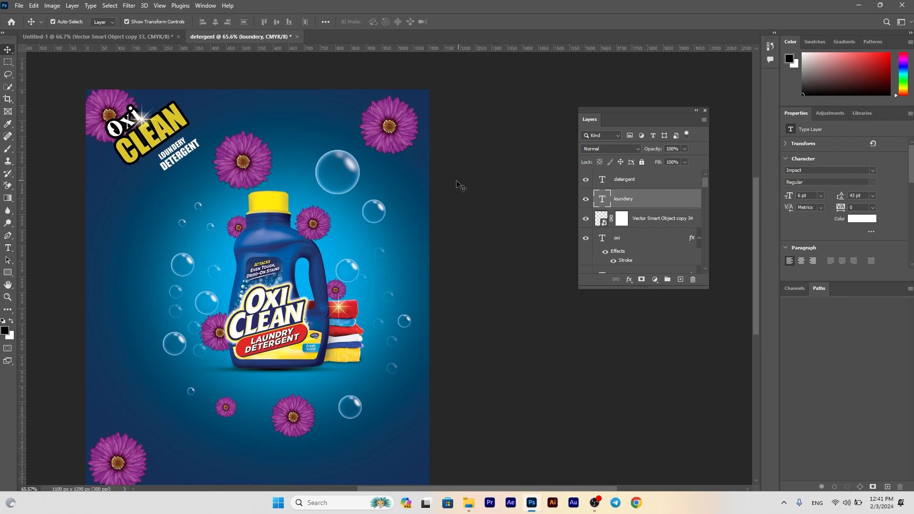
# Draw a rounded rectangle about 473 by 104 px over the subtitle and fill it with dark red
pyautogui.press('u')
pyautogui.moveTo(142, 162); pyautogui.dragTo(290, 194)
pyautogui.click(105, 22)
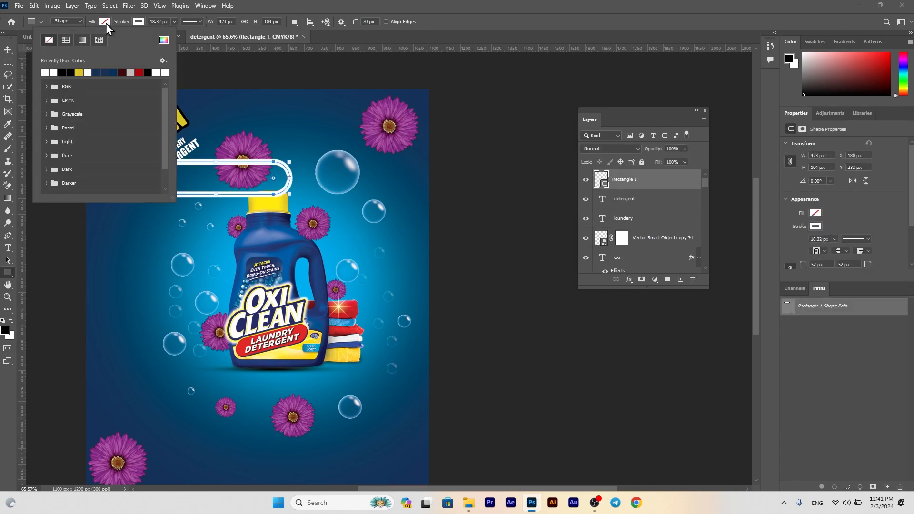
pyautogui.click(139, 72)
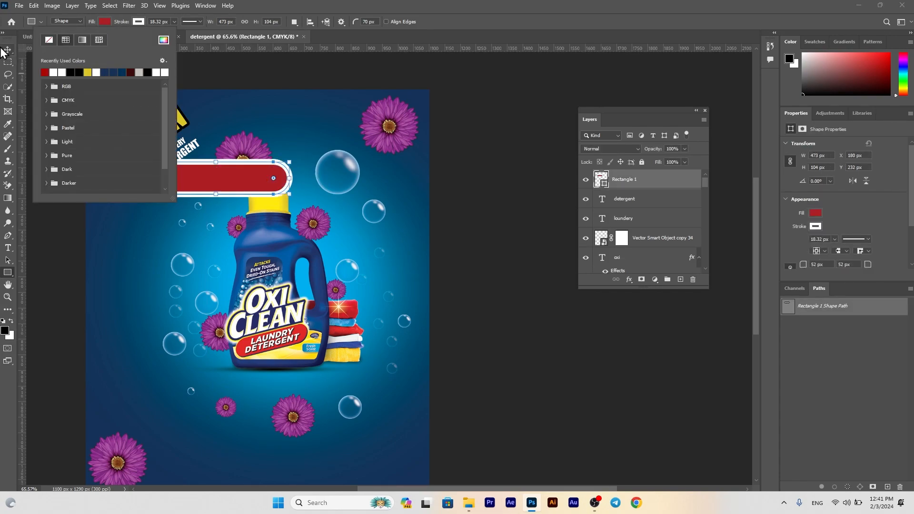
# Give the rounded rectangle a gradient fill running from dark red (9f0000) to bright red
pyautogui.click(83, 40)
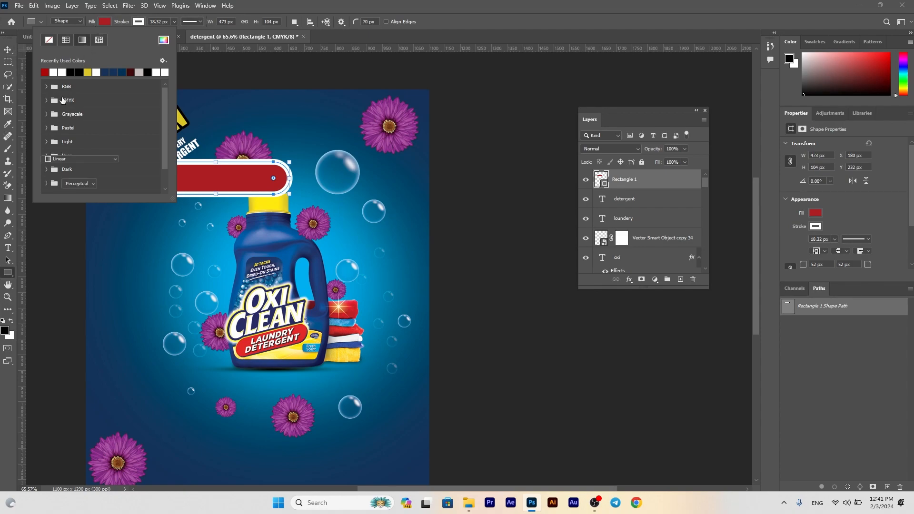
pyautogui.doubleClick(44, 150)
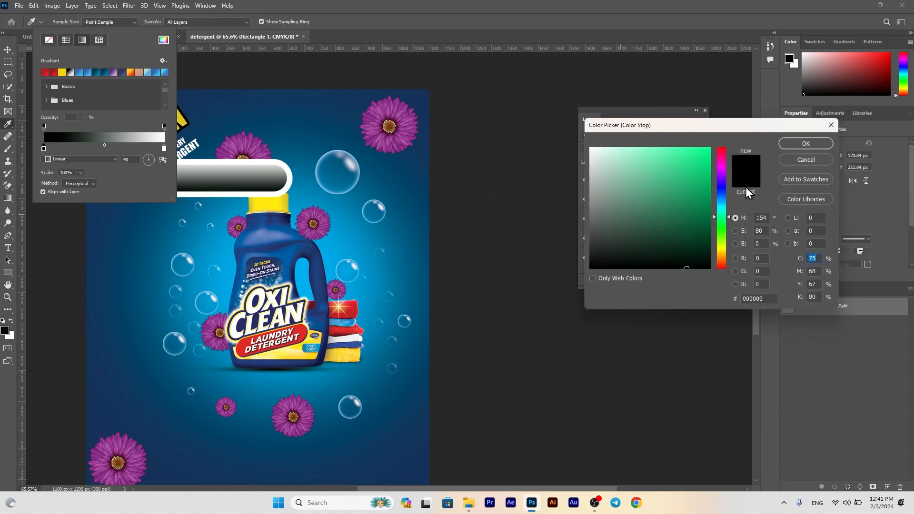
pyautogui.click(703, 165)
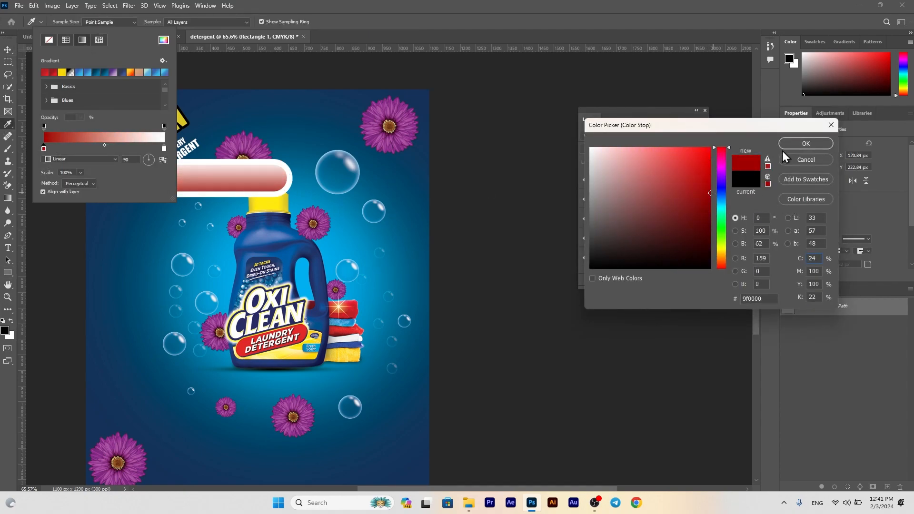
pyautogui.click(806, 144)
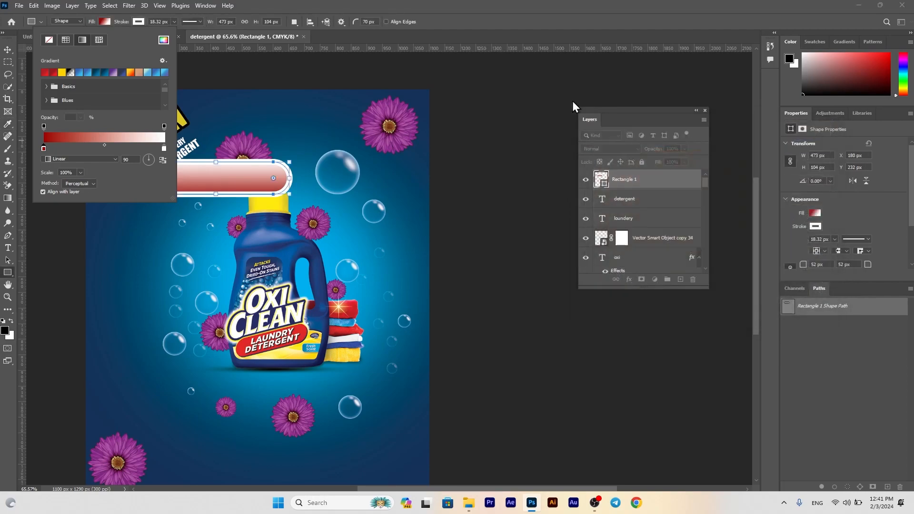
pyautogui.doubleClick(165, 149)
pyautogui.click(710, 148)
pyautogui.click(804, 146)
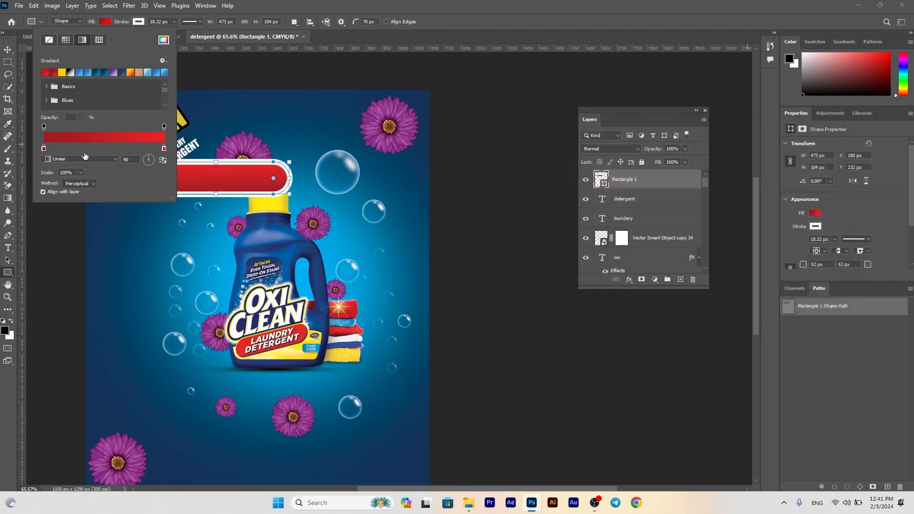
# Set the rectangle's gradient style to Radial and remove its white stroke
pyautogui.click(104, 160)
pyautogui.click(77, 175)
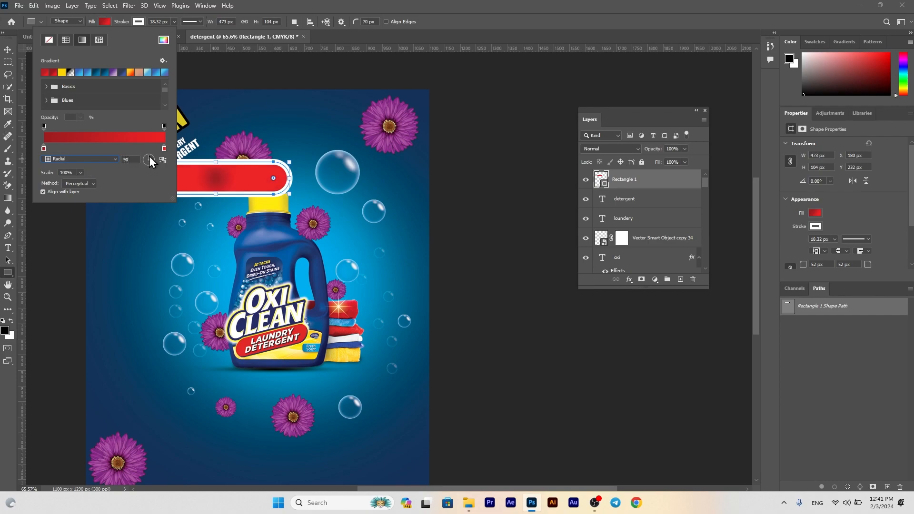
pyautogui.click(140, 21)
pyautogui.click(82, 40)
pyautogui.click(7, 50)
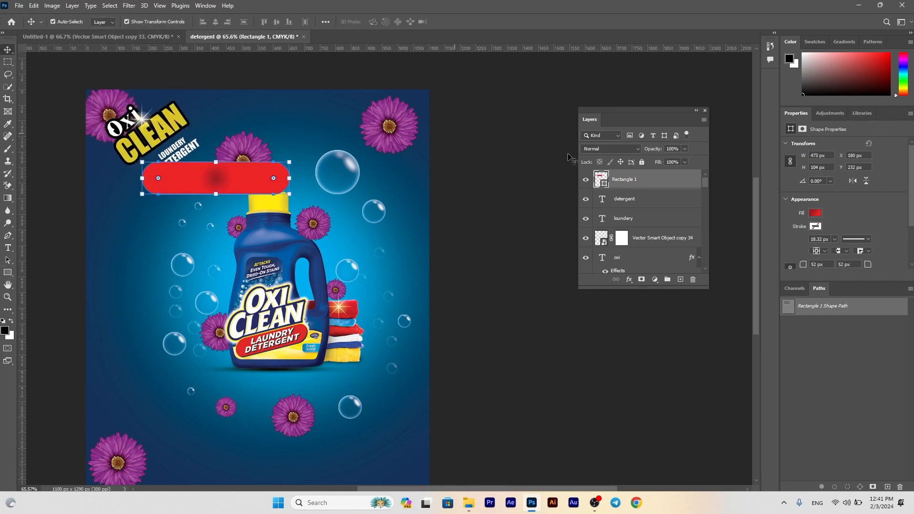
# Reverse the rectangle's radial gradient and set its angle to 23.22°
pyautogui.doubleClick(601, 179)
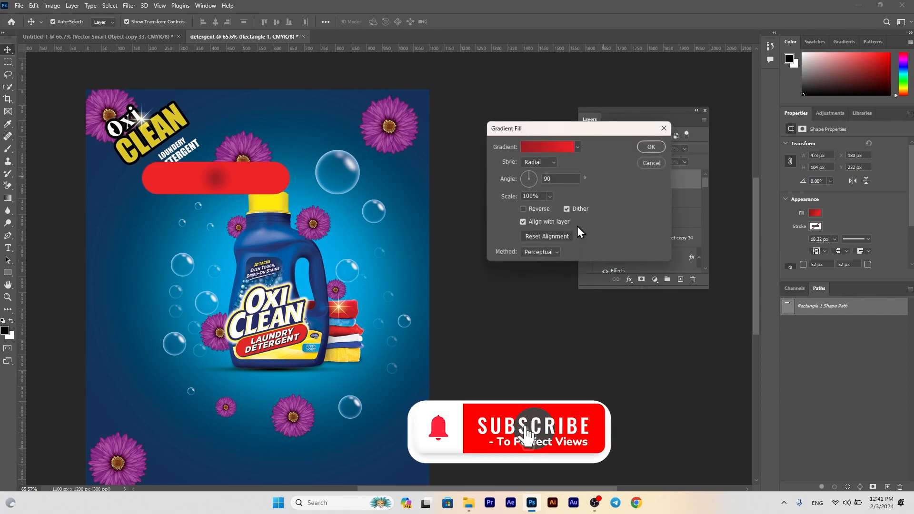
pyautogui.click(523, 209)
pyautogui.moveTo(532, 175); pyautogui.dragTo(532, 181)
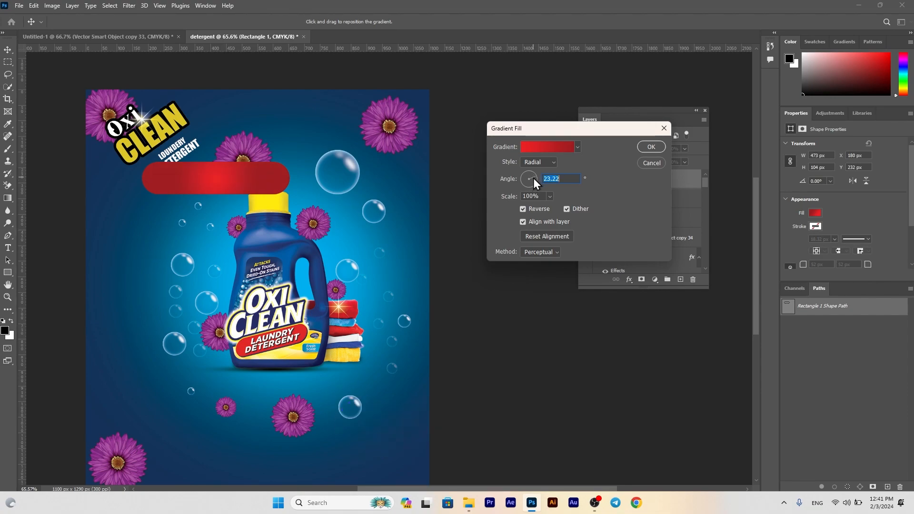
pyautogui.click(655, 147)
# Scale down the red bar, tilt it to the title's slant and place it over the subtitle
pyautogui.hotkey('ctrl', 't')
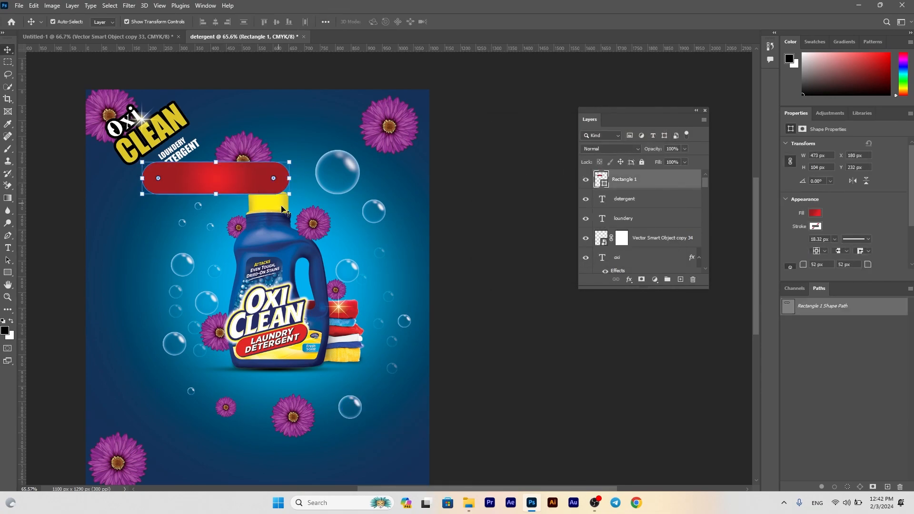
pyautogui.moveTo(291, 213); pyautogui.dragTo(193, 153)
pyautogui.press('Return')
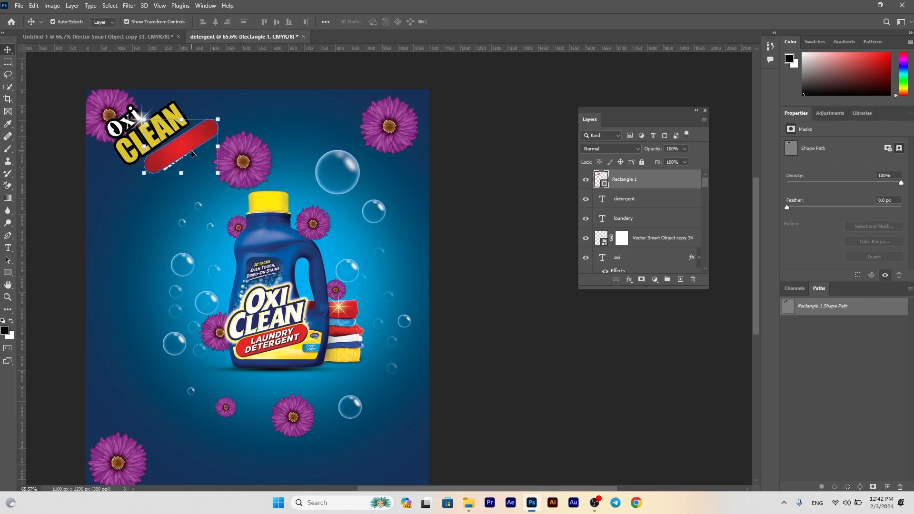
# Enlarge the red bar around the subtitle and move its layer below the LOUNDERY and DETERGENT text layers
pyautogui.moveTo(217, 118); pyautogui.dragTo(225, 115)
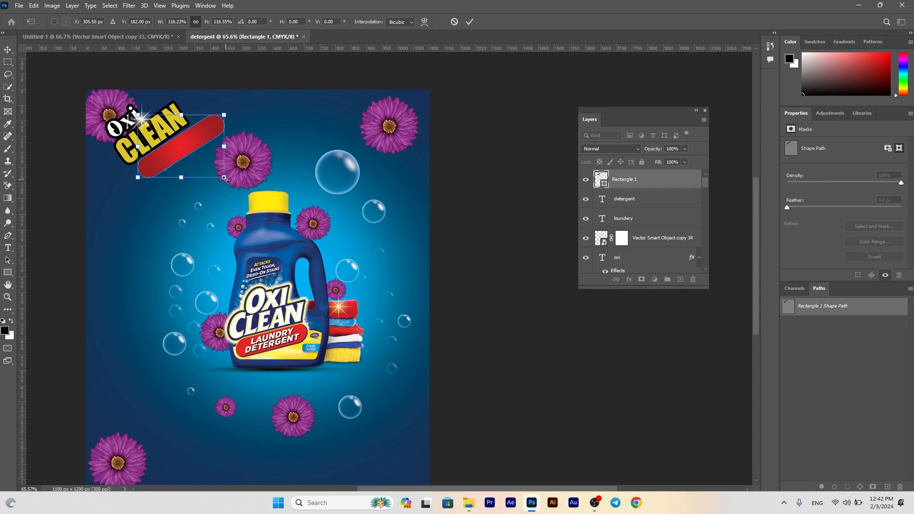
pyautogui.moveTo(224, 178); pyautogui.dragTo(230, 182)
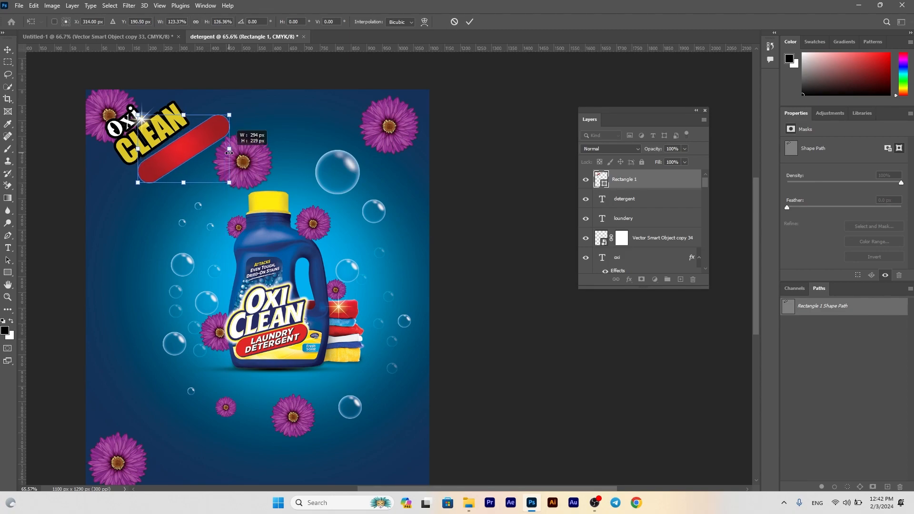
pyautogui.press('Return')
pyautogui.moveTo(641, 210); pyautogui.dragTo(638, 189)
# Shrink the red bar to fit closely around the LOUNDERY DETERGENT text
pyautogui.click(223, 125)
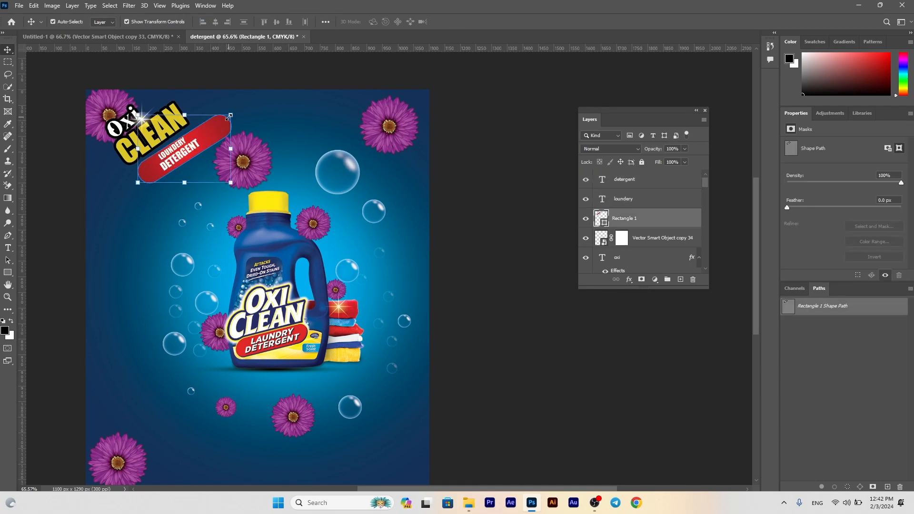
pyautogui.moveTo(228, 116); pyautogui.dragTo(215, 123)
pyautogui.moveTo(138, 182); pyautogui.dragTo(142, 179)
pyautogui.moveTo(142, 122); pyautogui.dragTo(140, 123)
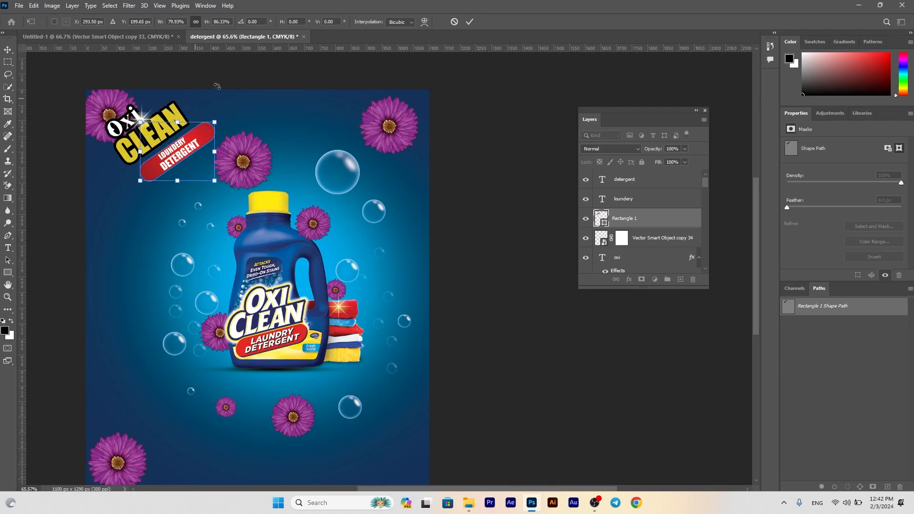
pyautogui.click(469, 22)
# Duplicate the red bar layer and offset the lower bar slightly down and to the right
pyautogui.click(177, 148)
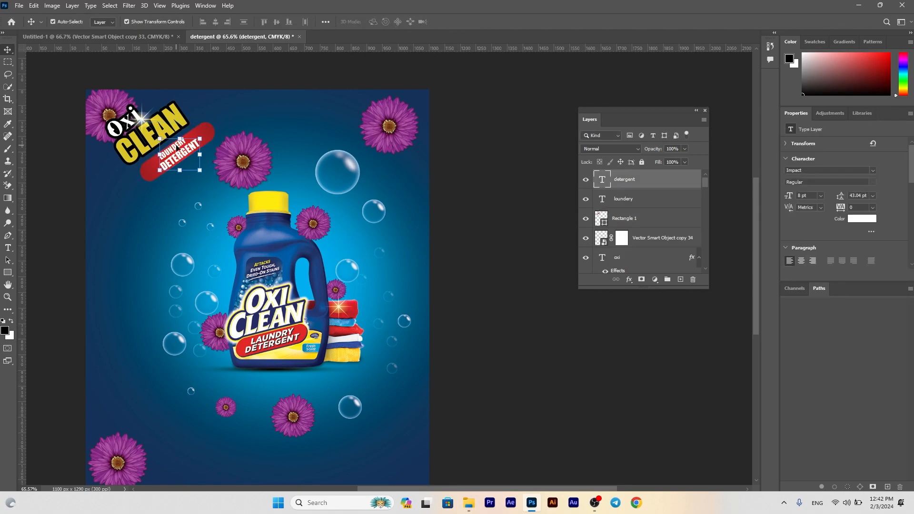
pyautogui.click(631, 200)
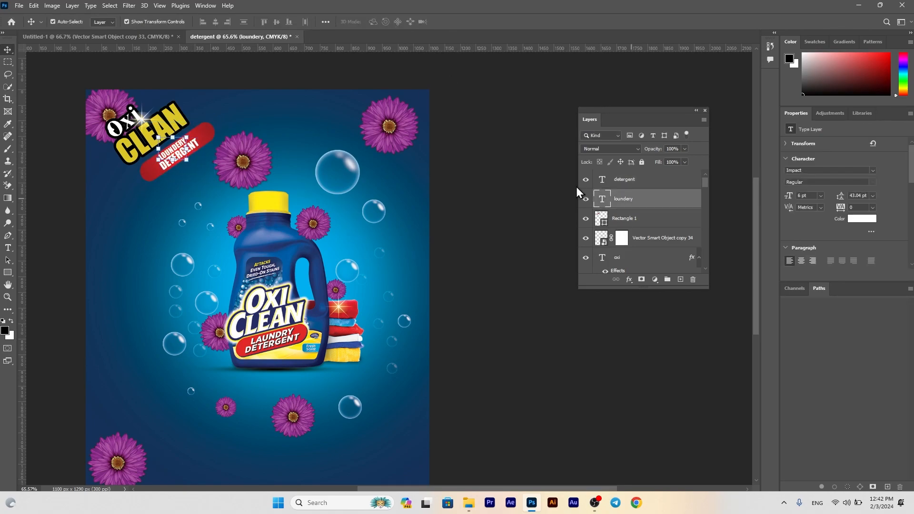
pyautogui.click(667, 218)
pyautogui.moveTo(672, 219); pyautogui.dragTo(680, 285)
pyautogui.click(638, 239)
pyautogui.press('Down')
pyautogui.press('Down')
pyautogui.press('Down')
pyautogui.press('Down')
pyautogui.press('Right')
pyautogui.press('Right')
pyautogui.press('Right')
pyautogui.press('Right')
pyautogui.press('Right')
pyautogui.press('Right')
pyautogui.press('Right')
pyautogui.press('Right')
pyautogui.press('Right')
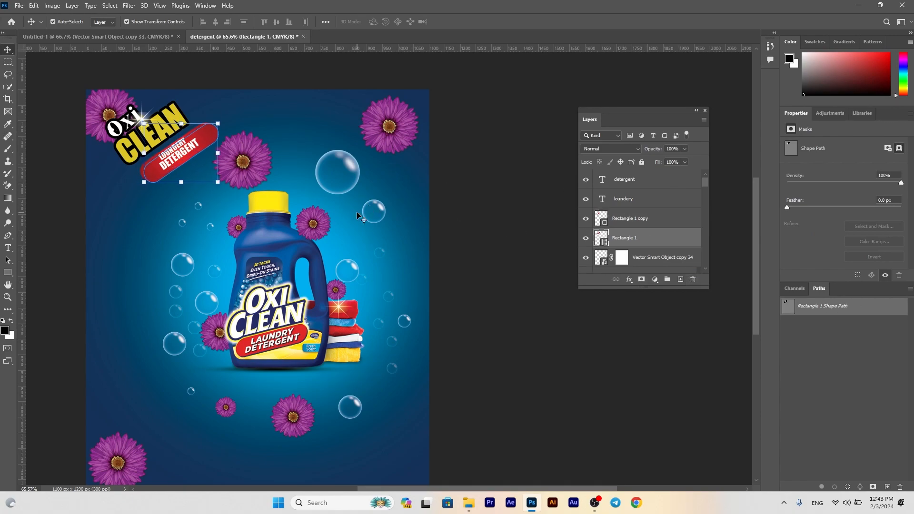
# Apply a Color Overlay in dark maroon (5a0114) to the lower bar
pyautogui.click(630, 281)
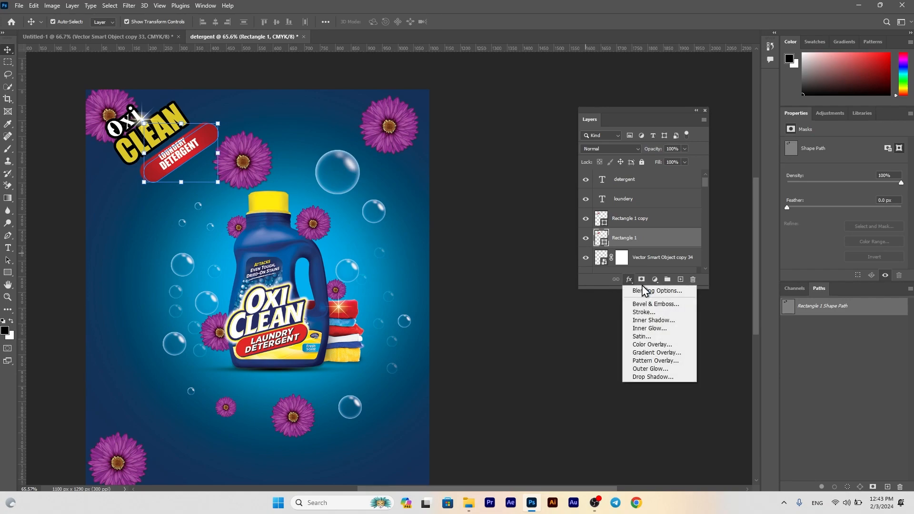
pyautogui.click(647, 345)
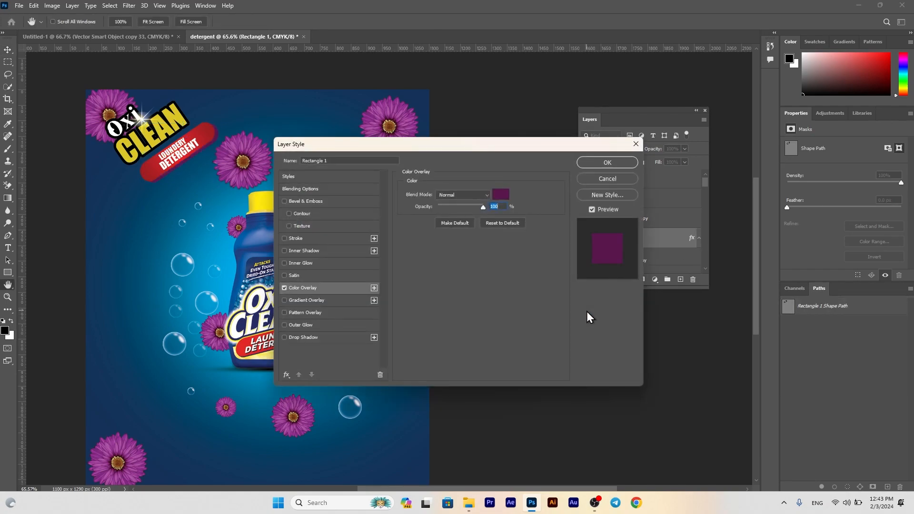
pyautogui.click(500, 194)
pyautogui.moveTo(723, 193); pyautogui.dragTo(722, 152)
pyautogui.click(710, 227)
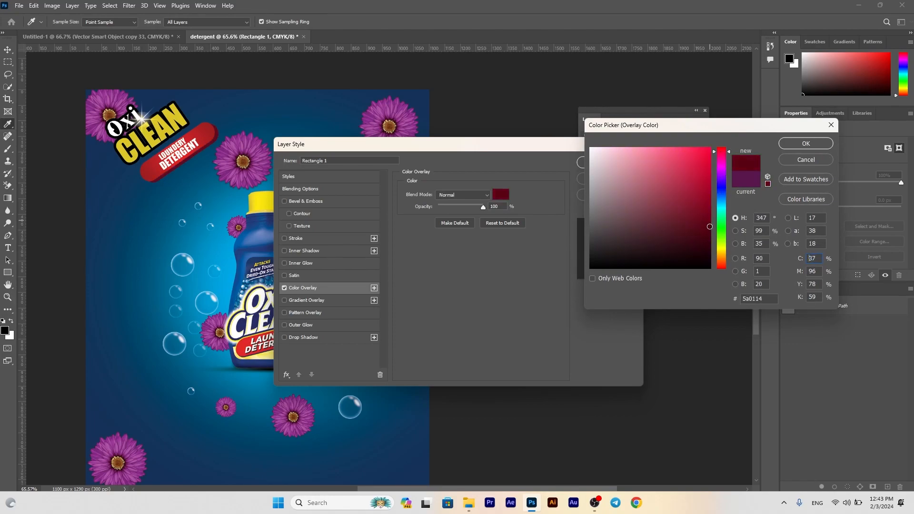
pyautogui.click(806, 143)
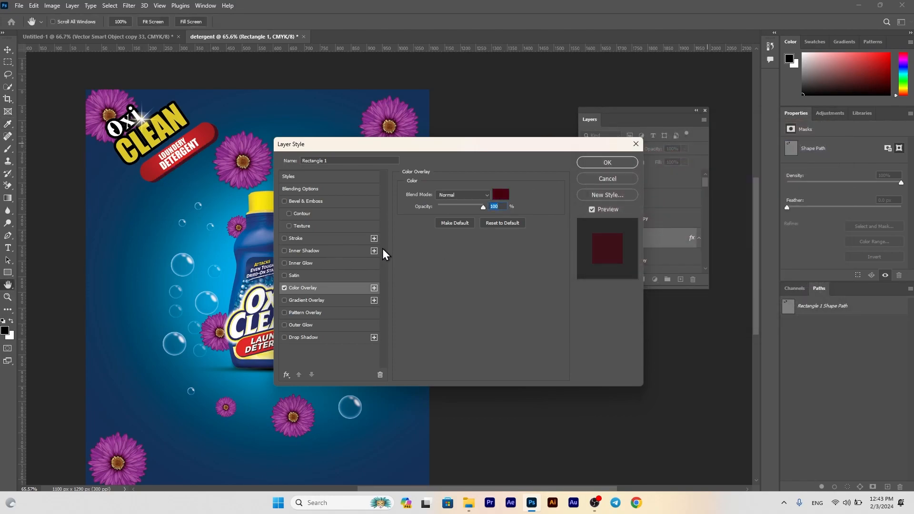
# Add a black Drop Shadow to the lower bar with a 69° angle and 20 px distance
pyautogui.click(317, 335)
pyautogui.moveTo(448, 219); pyautogui.dragTo(453, 204)
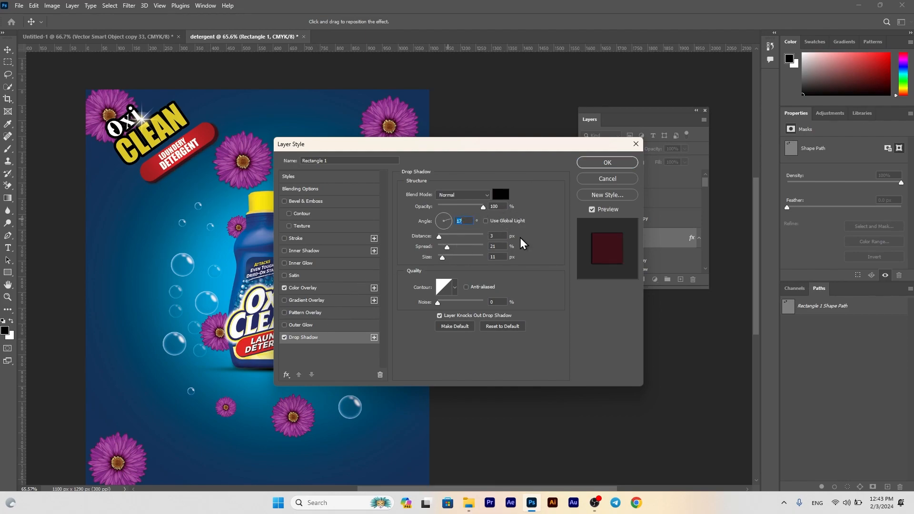
pyautogui.moveTo(215, 150); pyautogui.dragTo(216, 149)
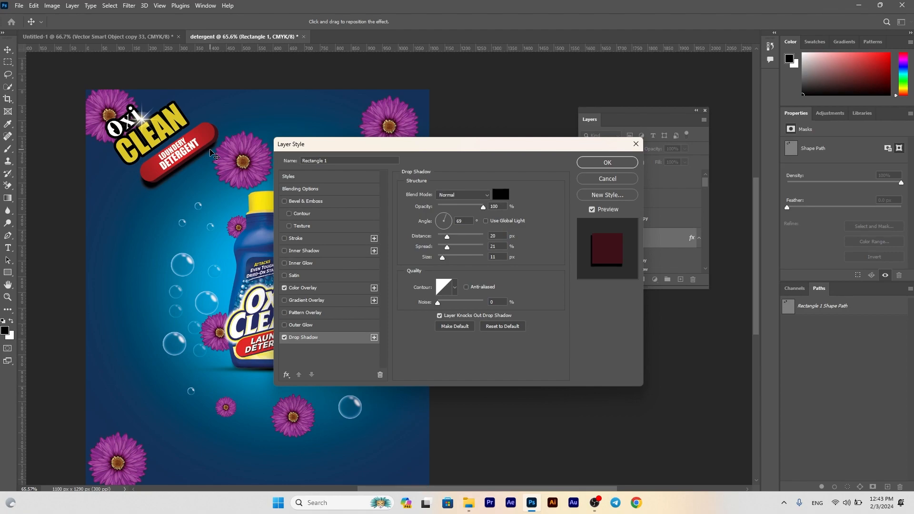
pyautogui.click(608, 163)
# Nudge the lower maroon bar until only a thin edge shows beneath the red bar
pyautogui.press('Left')
pyautogui.press('Left')
pyautogui.press('Left')
pyautogui.press('Left')
pyautogui.press('Left')
pyautogui.press('Left')
pyautogui.press('Left')
pyautogui.press('Left')
pyautogui.press('Left')
pyautogui.press('Left')
pyautogui.press('Down')
pyautogui.press('Down')
pyautogui.press('Right')
pyautogui.press('Down')
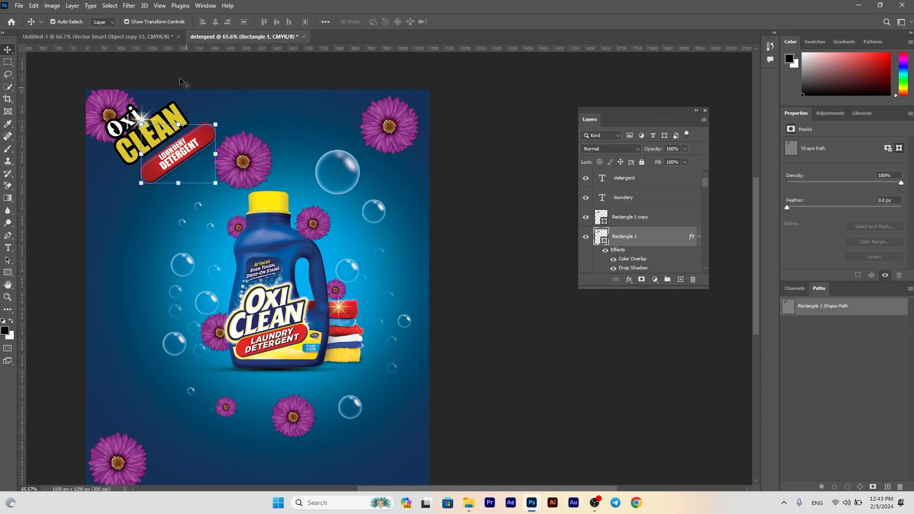
pyautogui.press('Up')
pyautogui.press('Up')
pyautogui.press('Up')
pyautogui.press('Up')
pyautogui.press('Right')
pyautogui.press('Right')
pyautogui.press('Right')
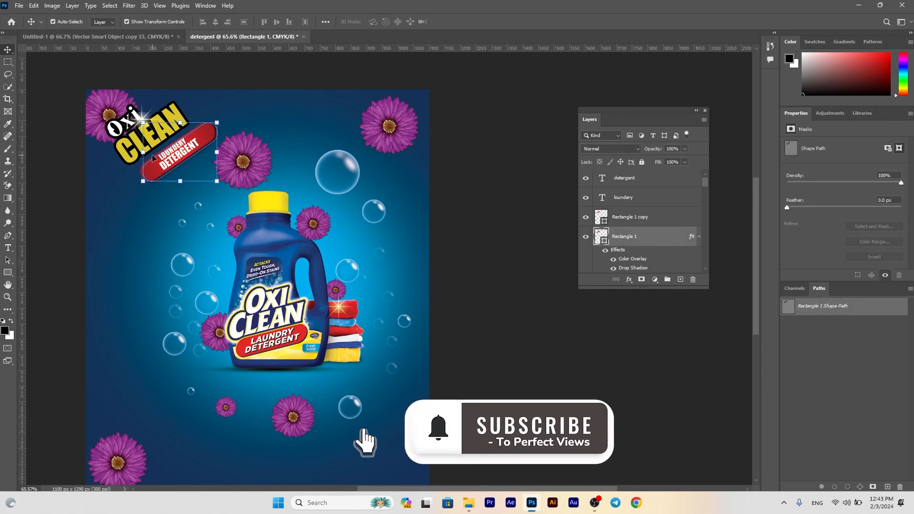
# Stretch the lower maroon bar to about 103.8% width and 106.4% height so it extends slightly past the red bar
pyautogui.click(221, 77)
pyautogui.click(614, 237)
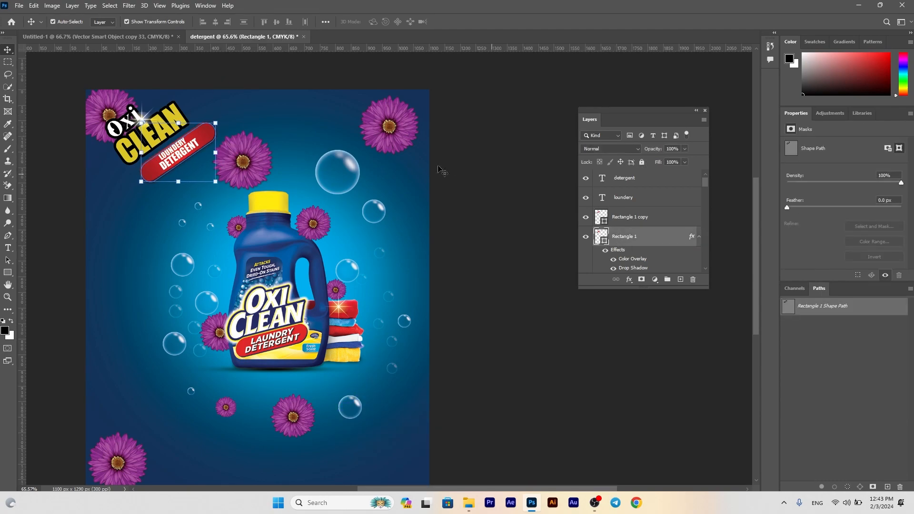
pyautogui.moveTo(216, 153); pyautogui.dragTo(218, 154)
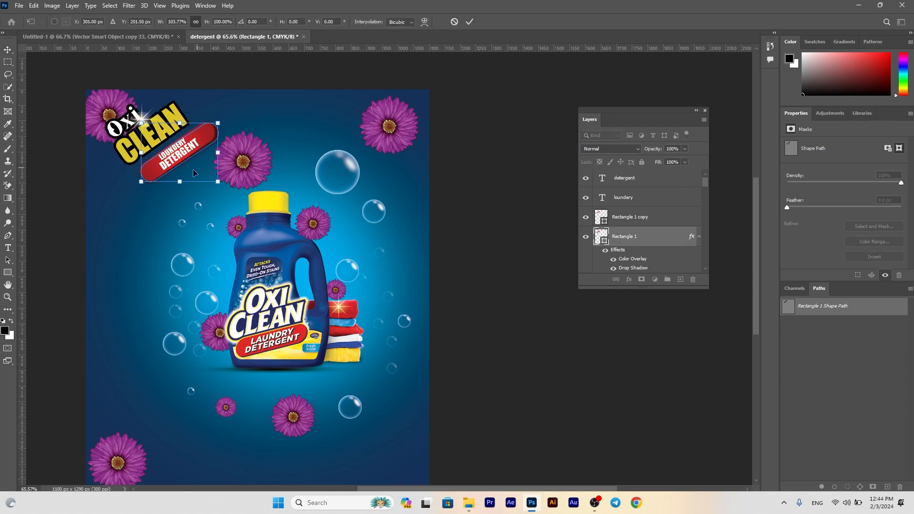
pyautogui.moveTo(176, 184); pyautogui.dragTo(177, 187)
pyautogui.press('Up')
pyautogui.press('Up')
pyautogui.press('Up')
pyautogui.press('Up')
pyautogui.scroll(3, 198, 116)
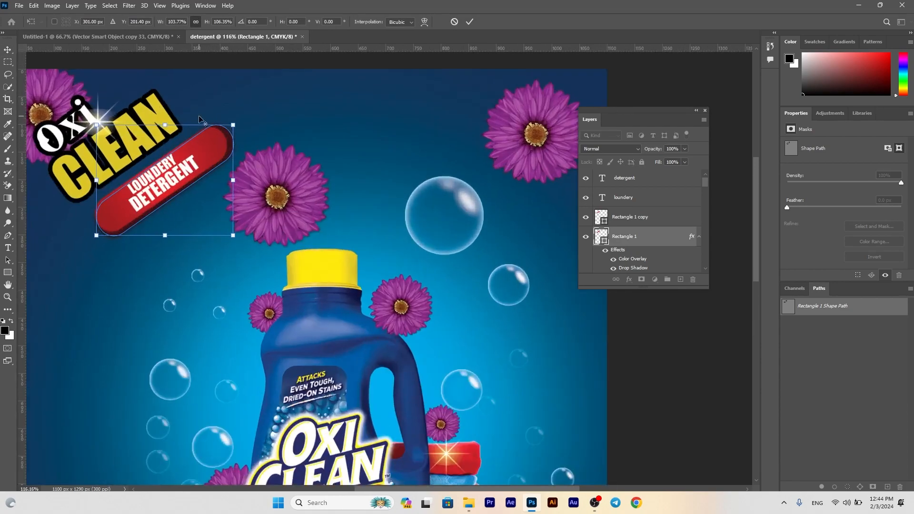
# Adjust the maroon bar's height scale to about 104.8%, nudge it into an even edge behind the red bar, and apply the transform
pyautogui.moveTo(234, 124); pyautogui.dragTo(235, 122)
pyautogui.press('Left')
pyautogui.press('Down')
pyautogui.press('Down')
pyautogui.press('Left')
pyautogui.press('Left')
pyautogui.press('Left')
pyautogui.press('Left')
pyautogui.press('Left')
pyautogui.press('Up')
pyautogui.press('Up')
pyautogui.press('Up')
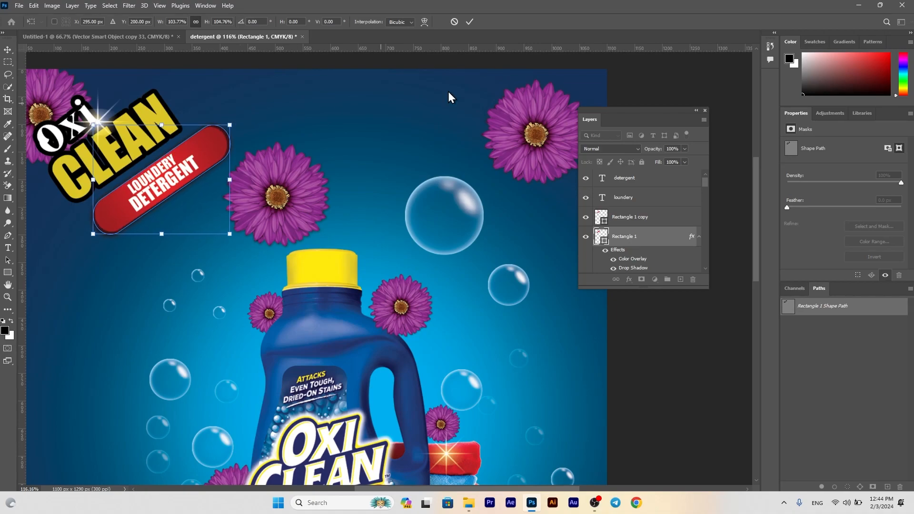
pyautogui.press('Right')
pyautogui.press('Right')
pyautogui.click(470, 24)
pyautogui.click(405, 90)
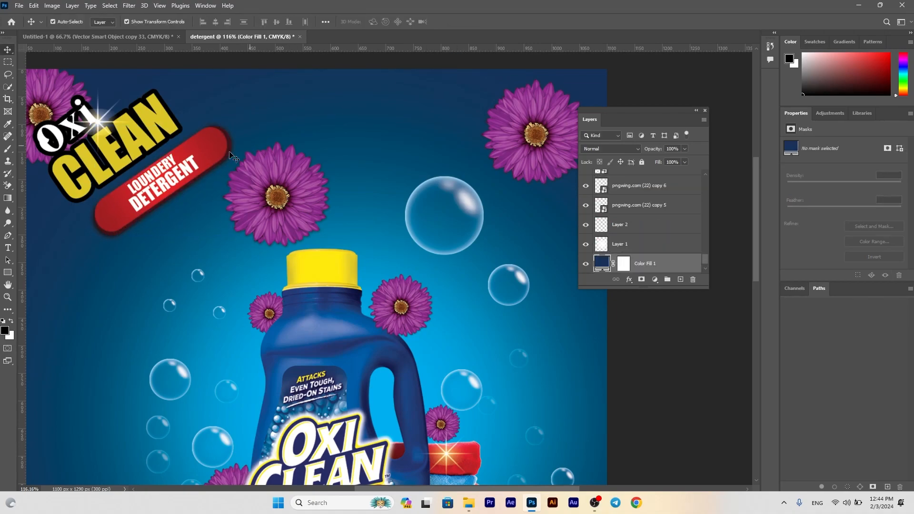
# Nudge both bars and the LOUNDERY and DETERGENT text layers together slightly left beneath CLEAN, then clear the selection
pyautogui.scroll(-8, 198, 157)
pyautogui.click(158, 185)
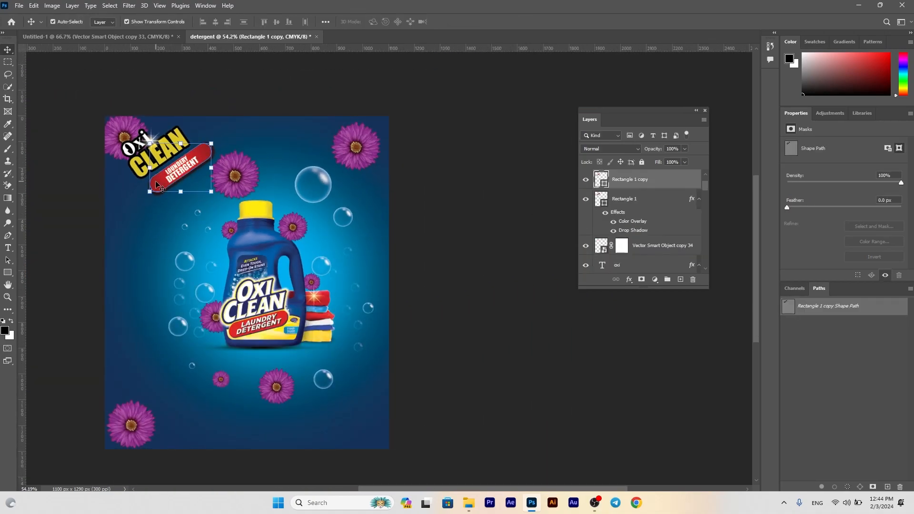
pyautogui.keyDown('shift'); pyautogui.click(654, 199); pyautogui.keyUp('shift')
pyautogui.scroll(2, 653, 198)
pyautogui.keyDown('shift'); pyautogui.click(650, 199); pyautogui.keyUp('shift')
pyautogui.keyDown('shift'); pyautogui.click(649, 180); pyautogui.keyUp('shift')
pyautogui.press('Left')
pyautogui.press('Left')
pyautogui.press('Left')
pyautogui.press('Left')
pyautogui.press('Left')
pyautogui.press('Left')
pyautogui.press('Left')
pyautogui.press('Left')
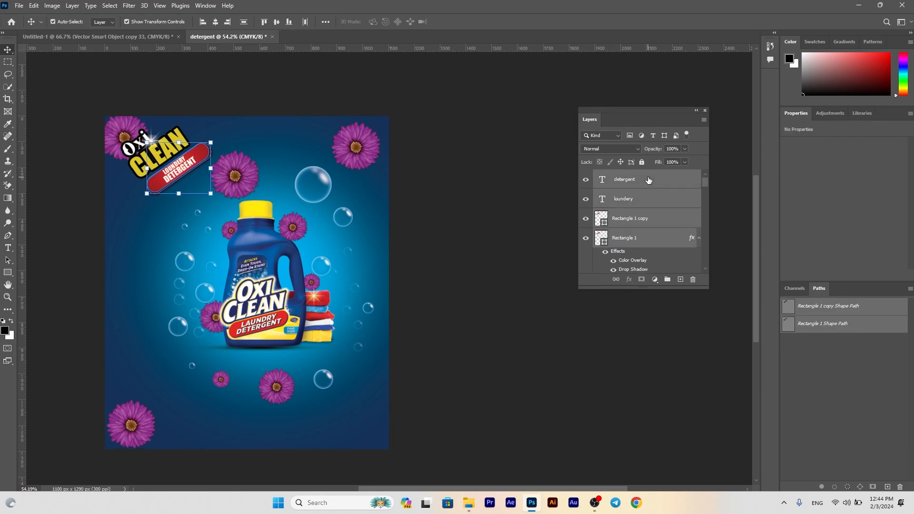
pyautogui.click(170, 157)
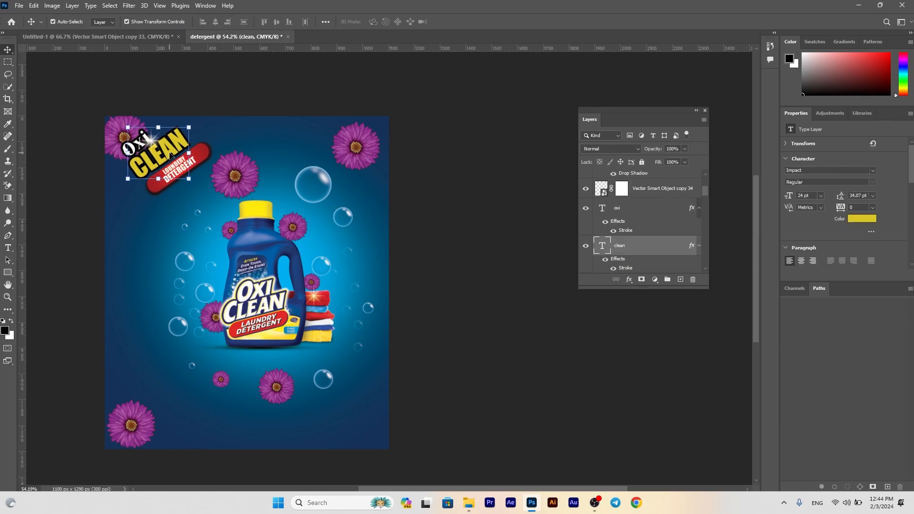
pyautogui.click(200, 170)
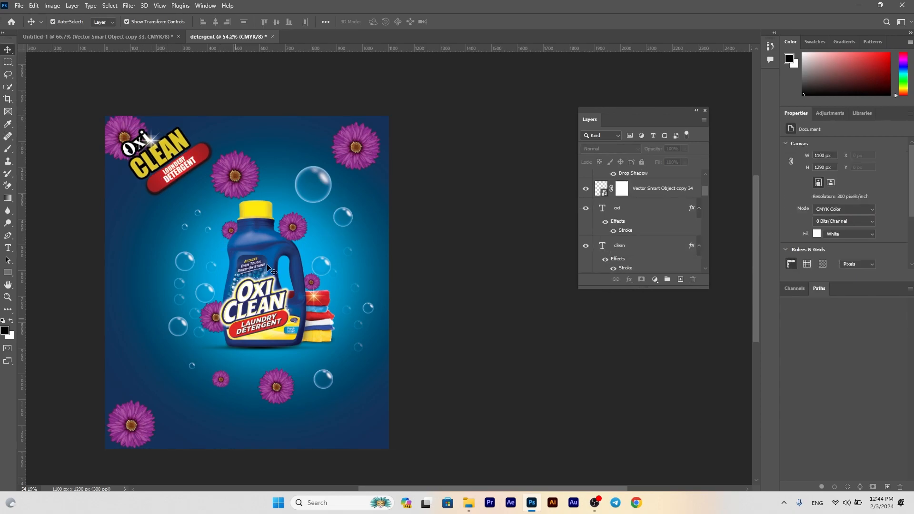